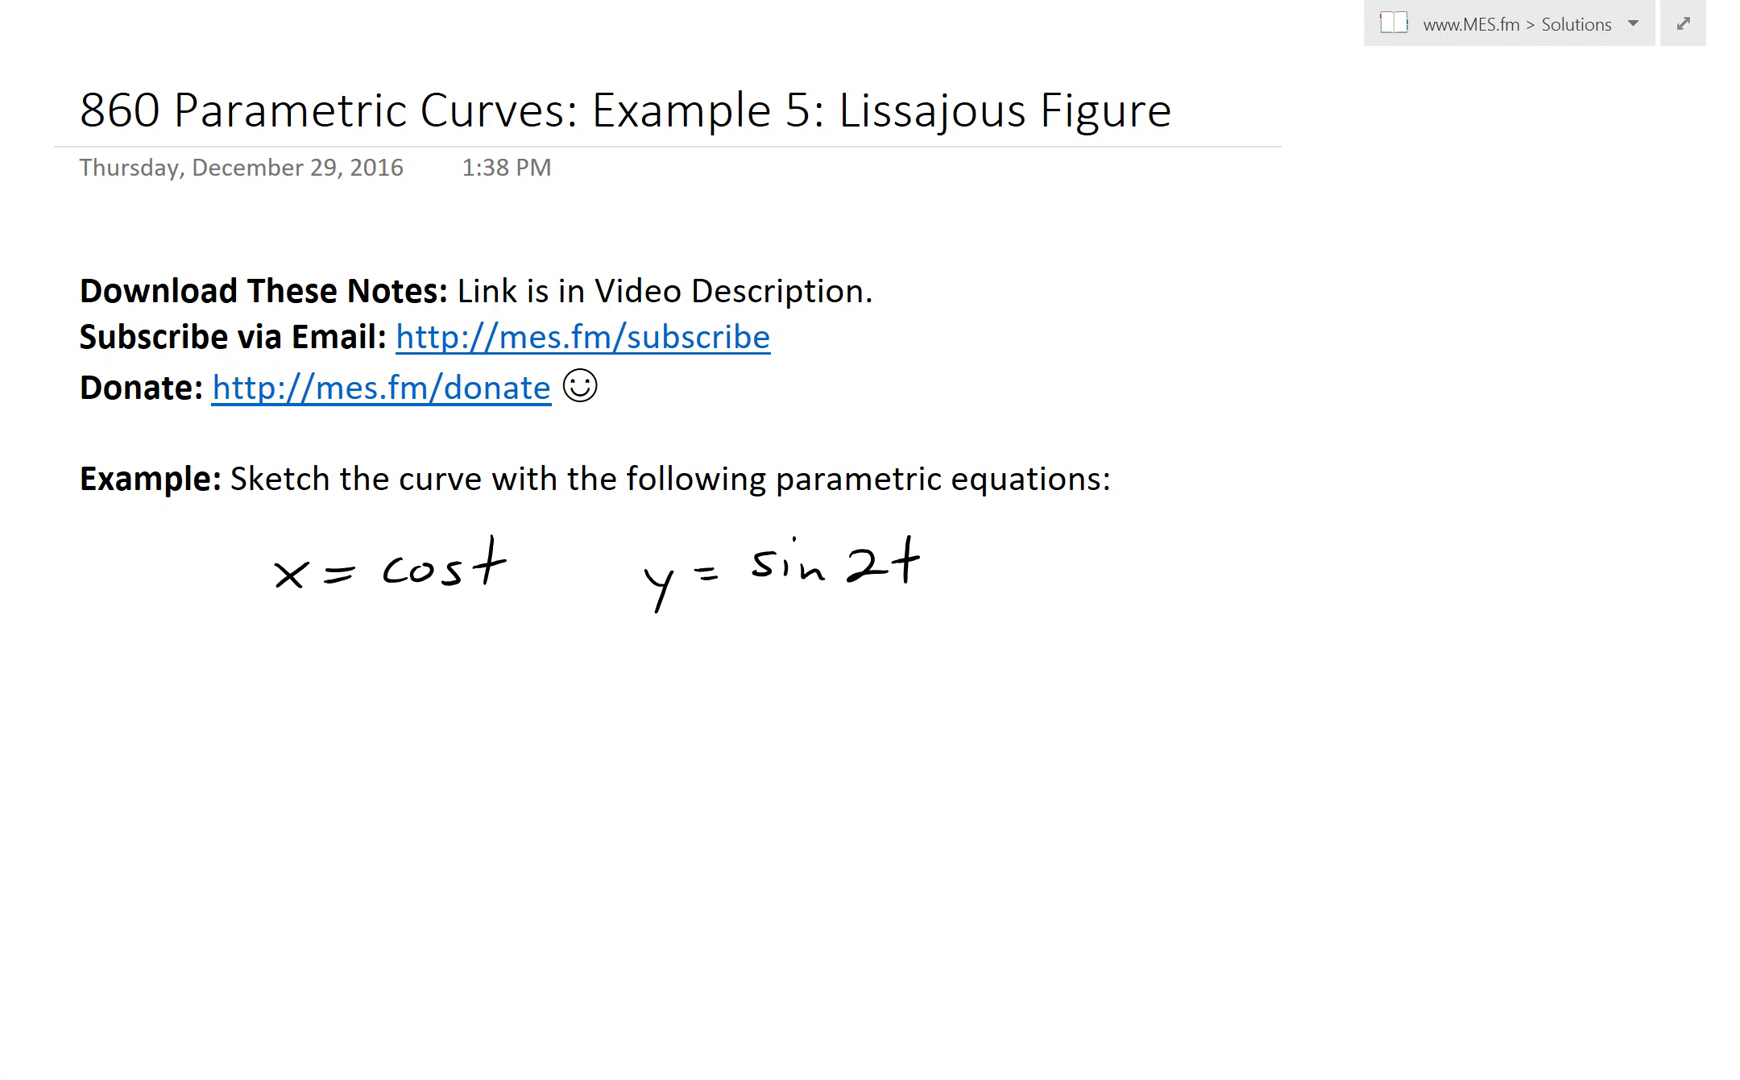
Step: Below the equations, pen-draw a vertical axis with an arrowhead
scroll(1347, 720, down, 2)
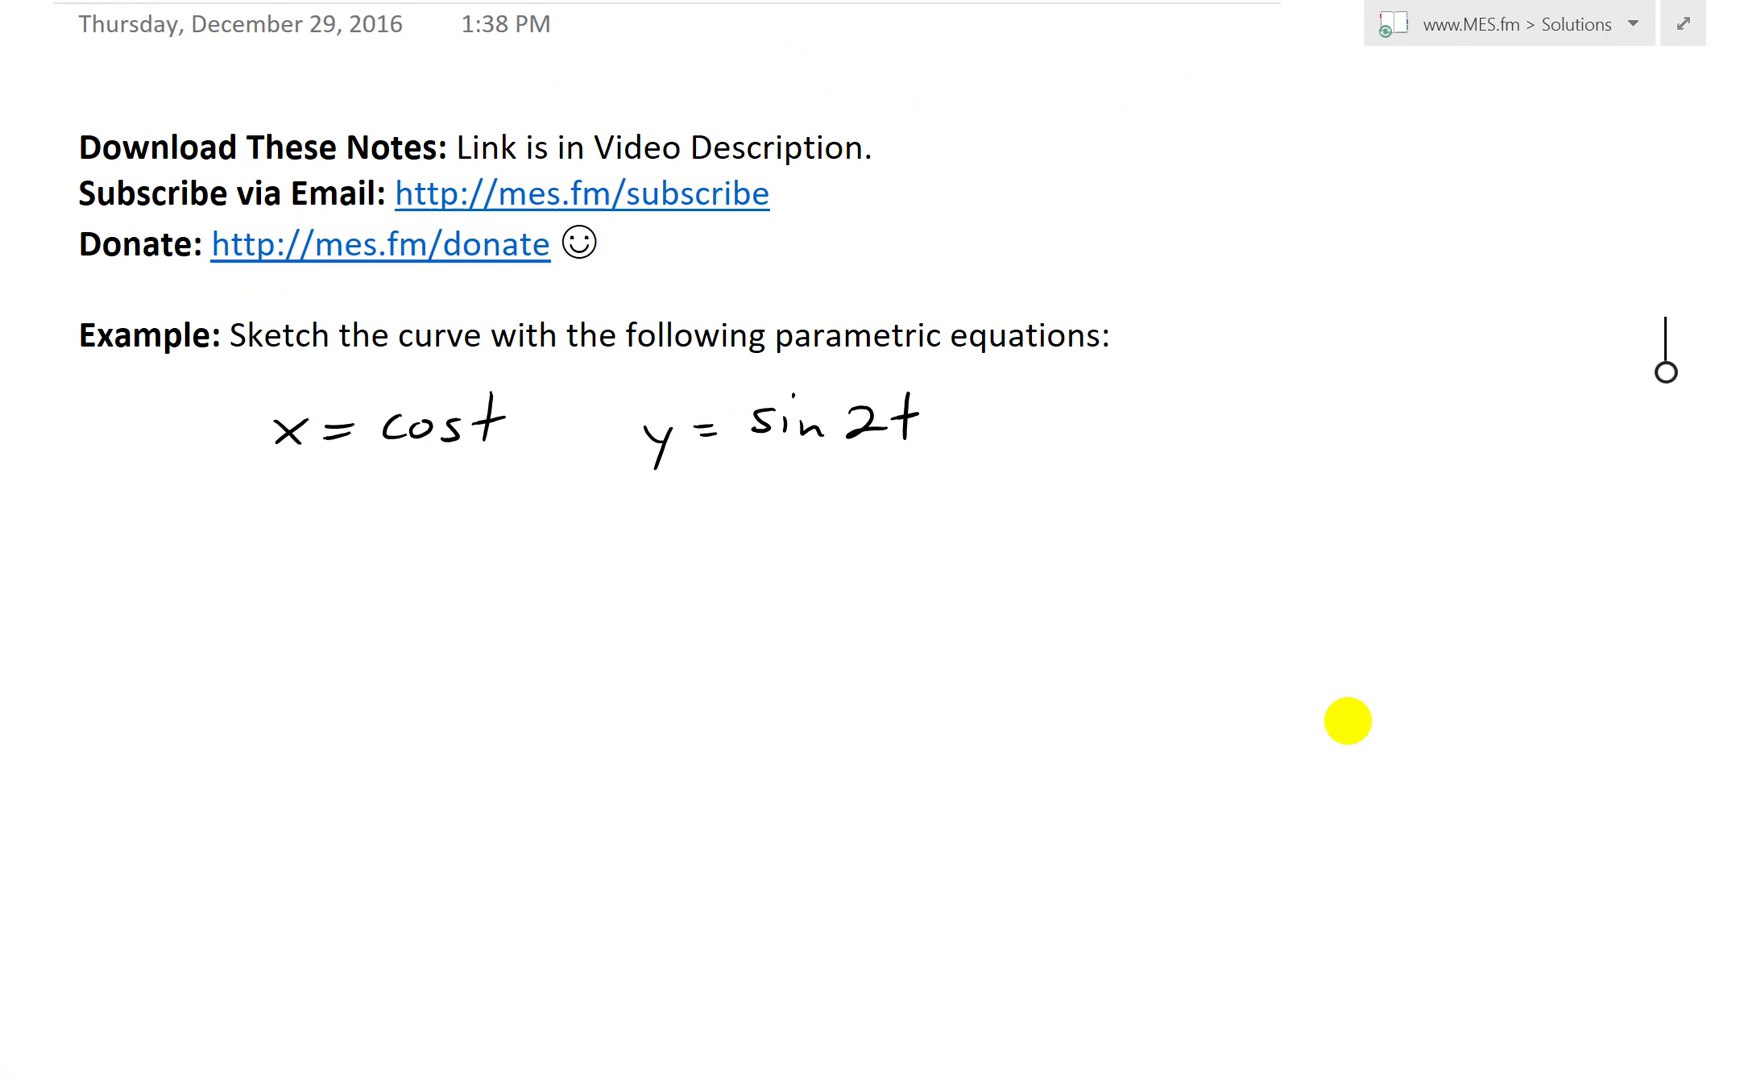
scroll(1347, 720, down, 2)
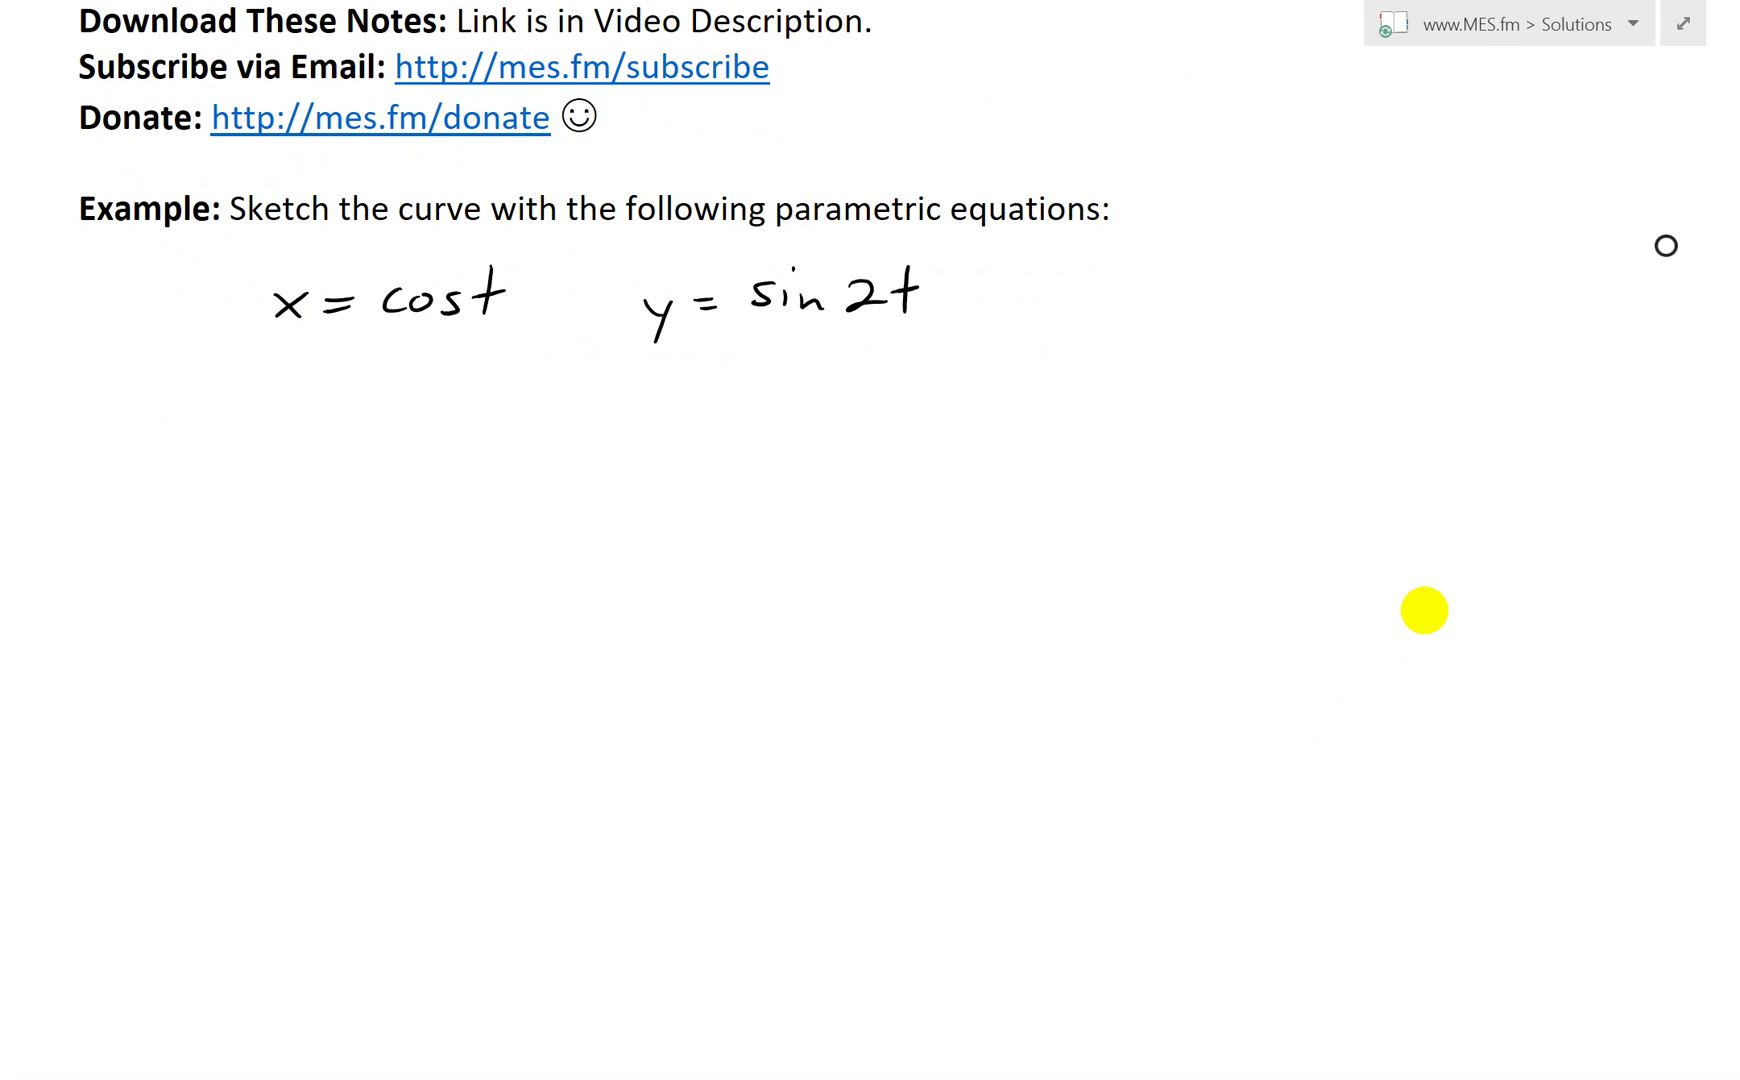
scroll(1424, 610, down, 1)
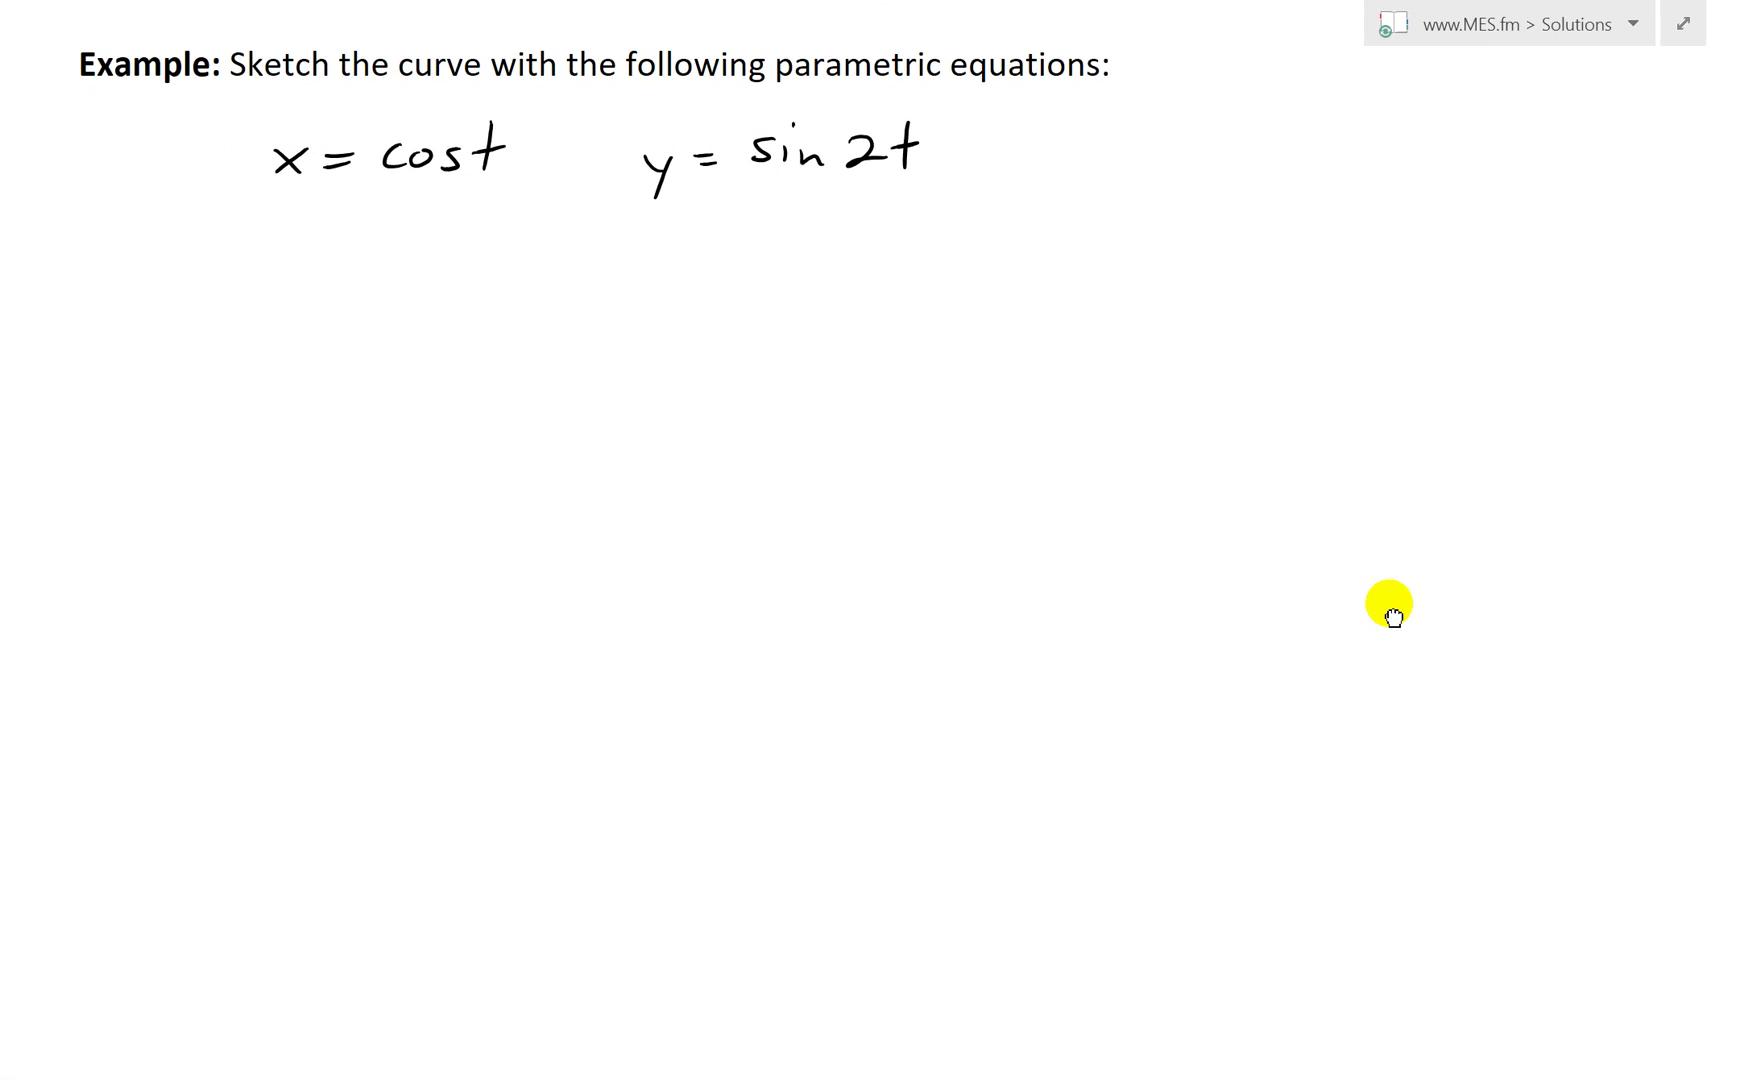
scroll(944, 645, up, 3)
scroll(990, 769, down, 2)
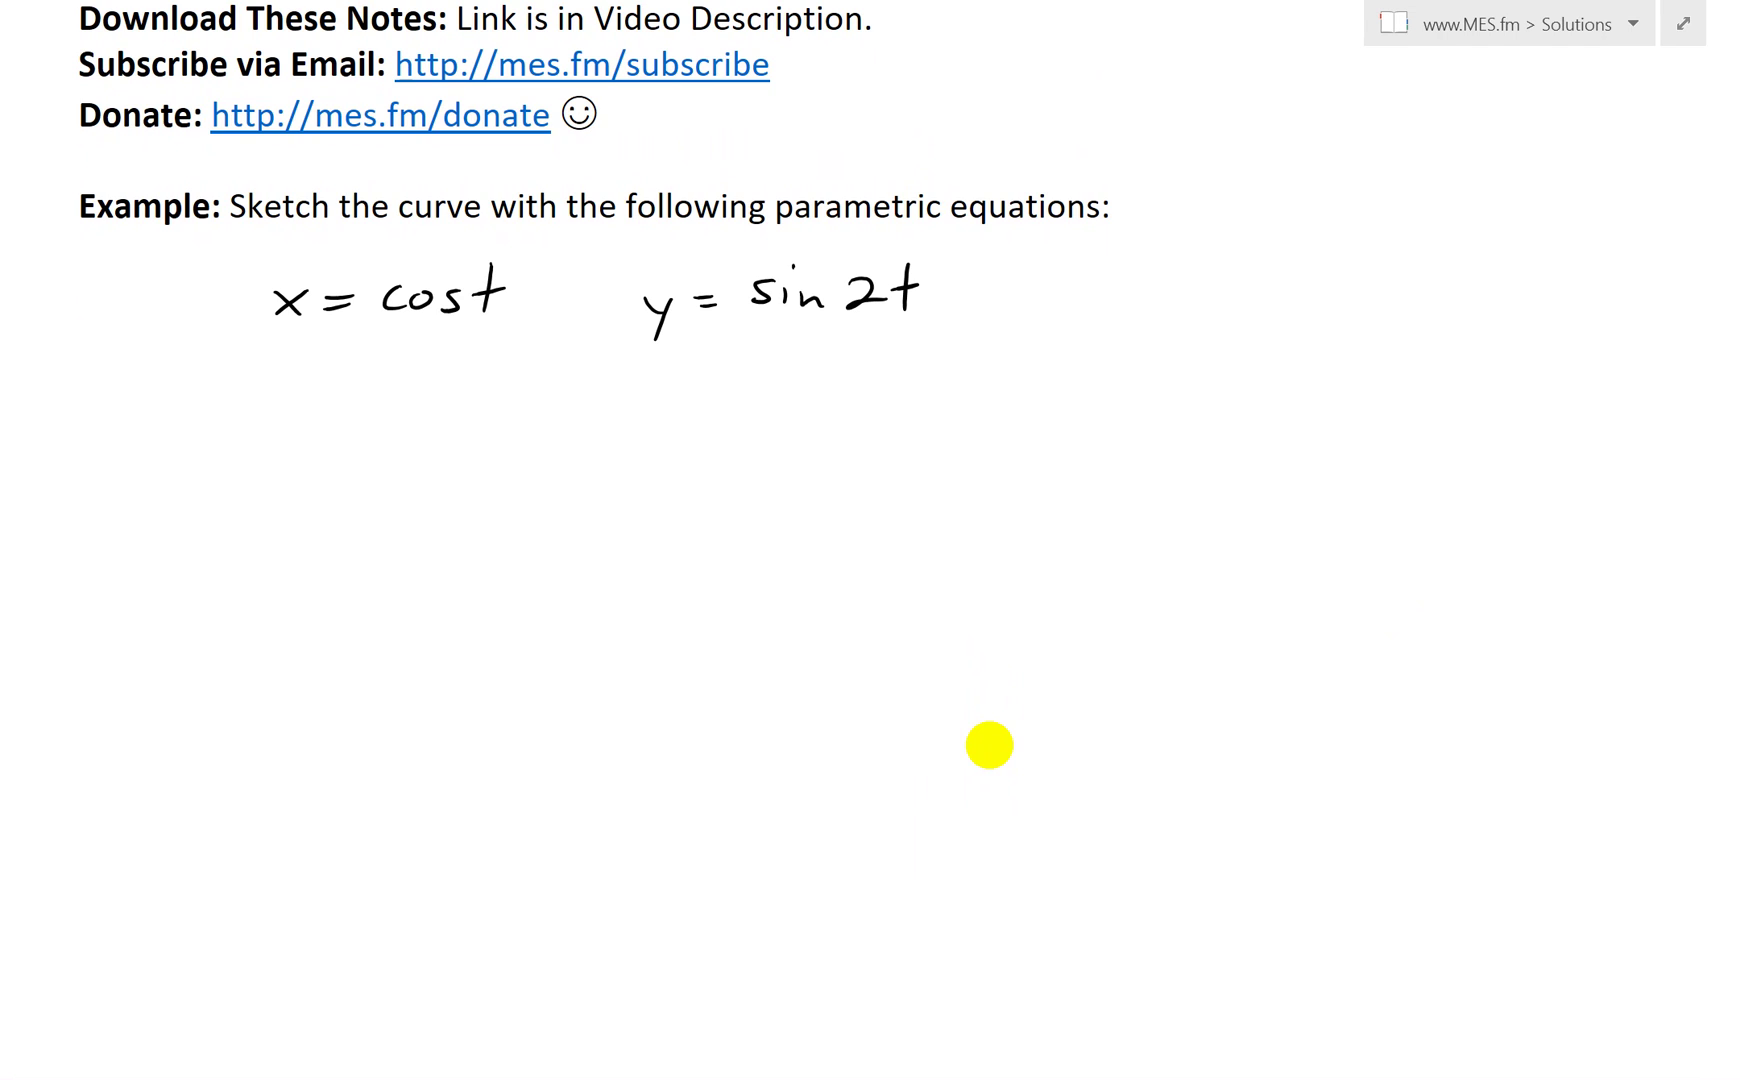
scroll(989, 745, down, 2)
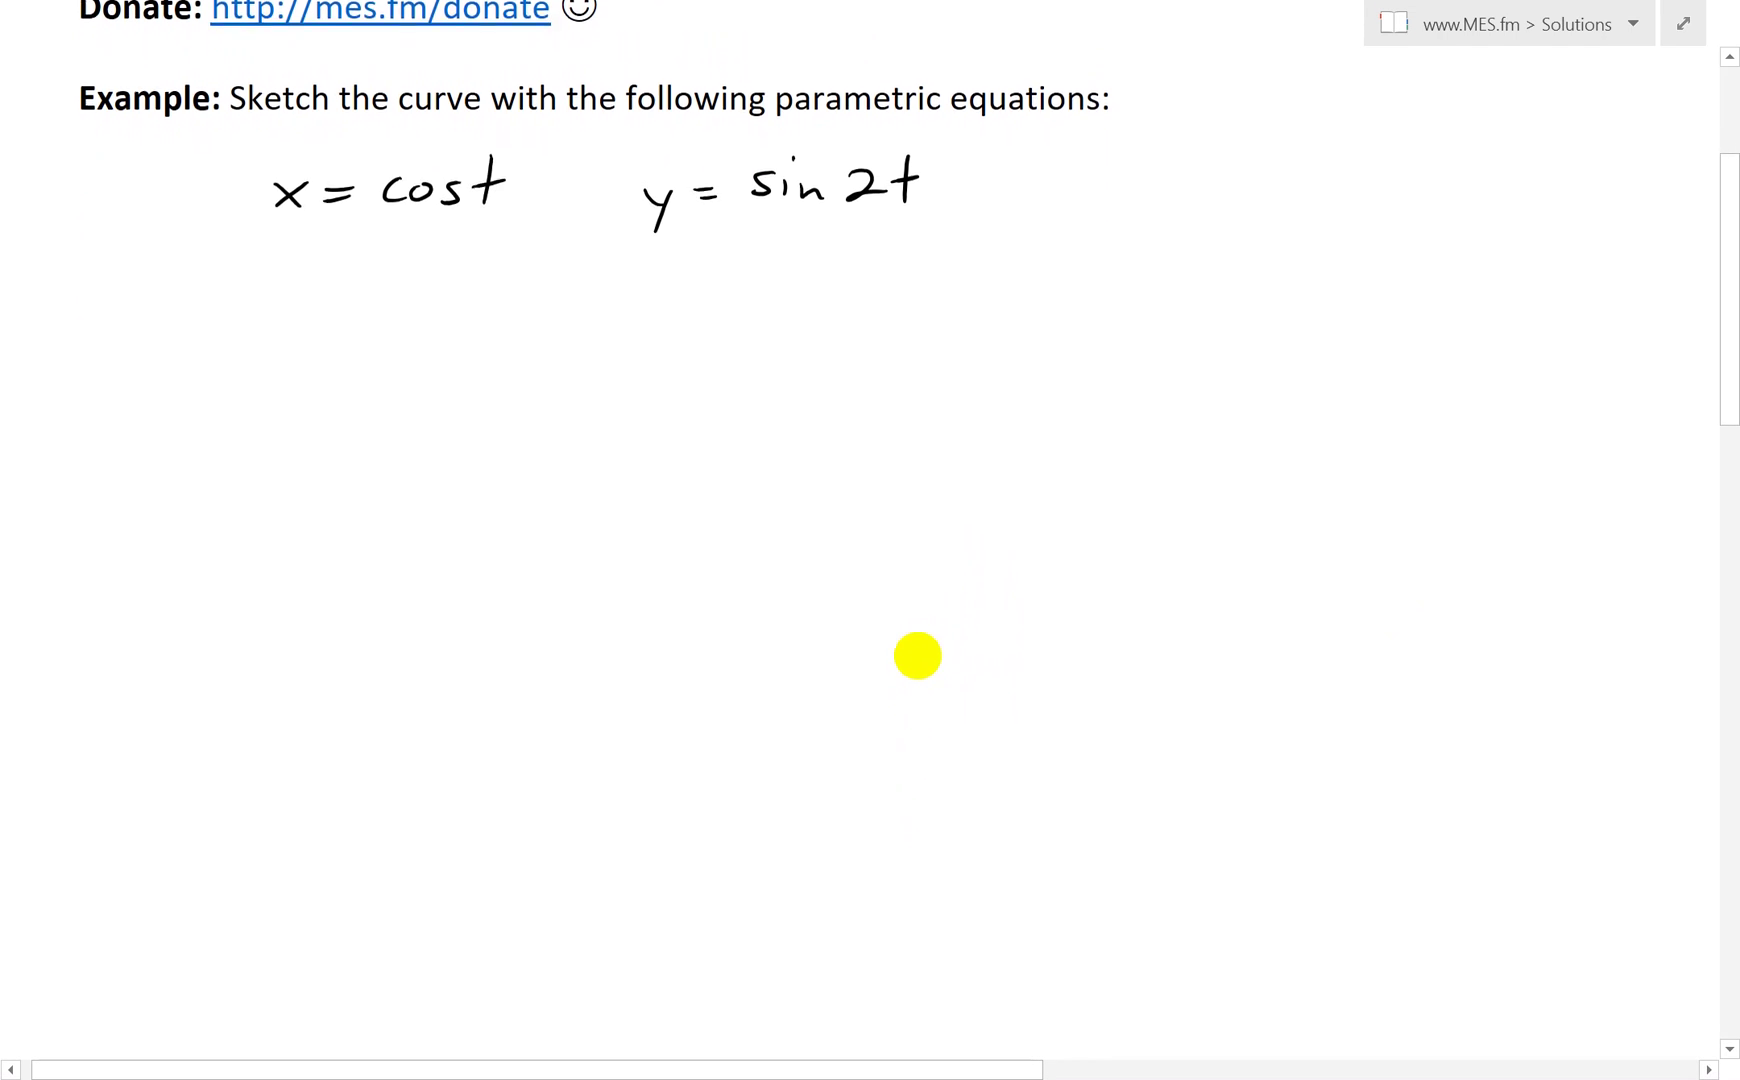
scroll(990, 640, down, 1)
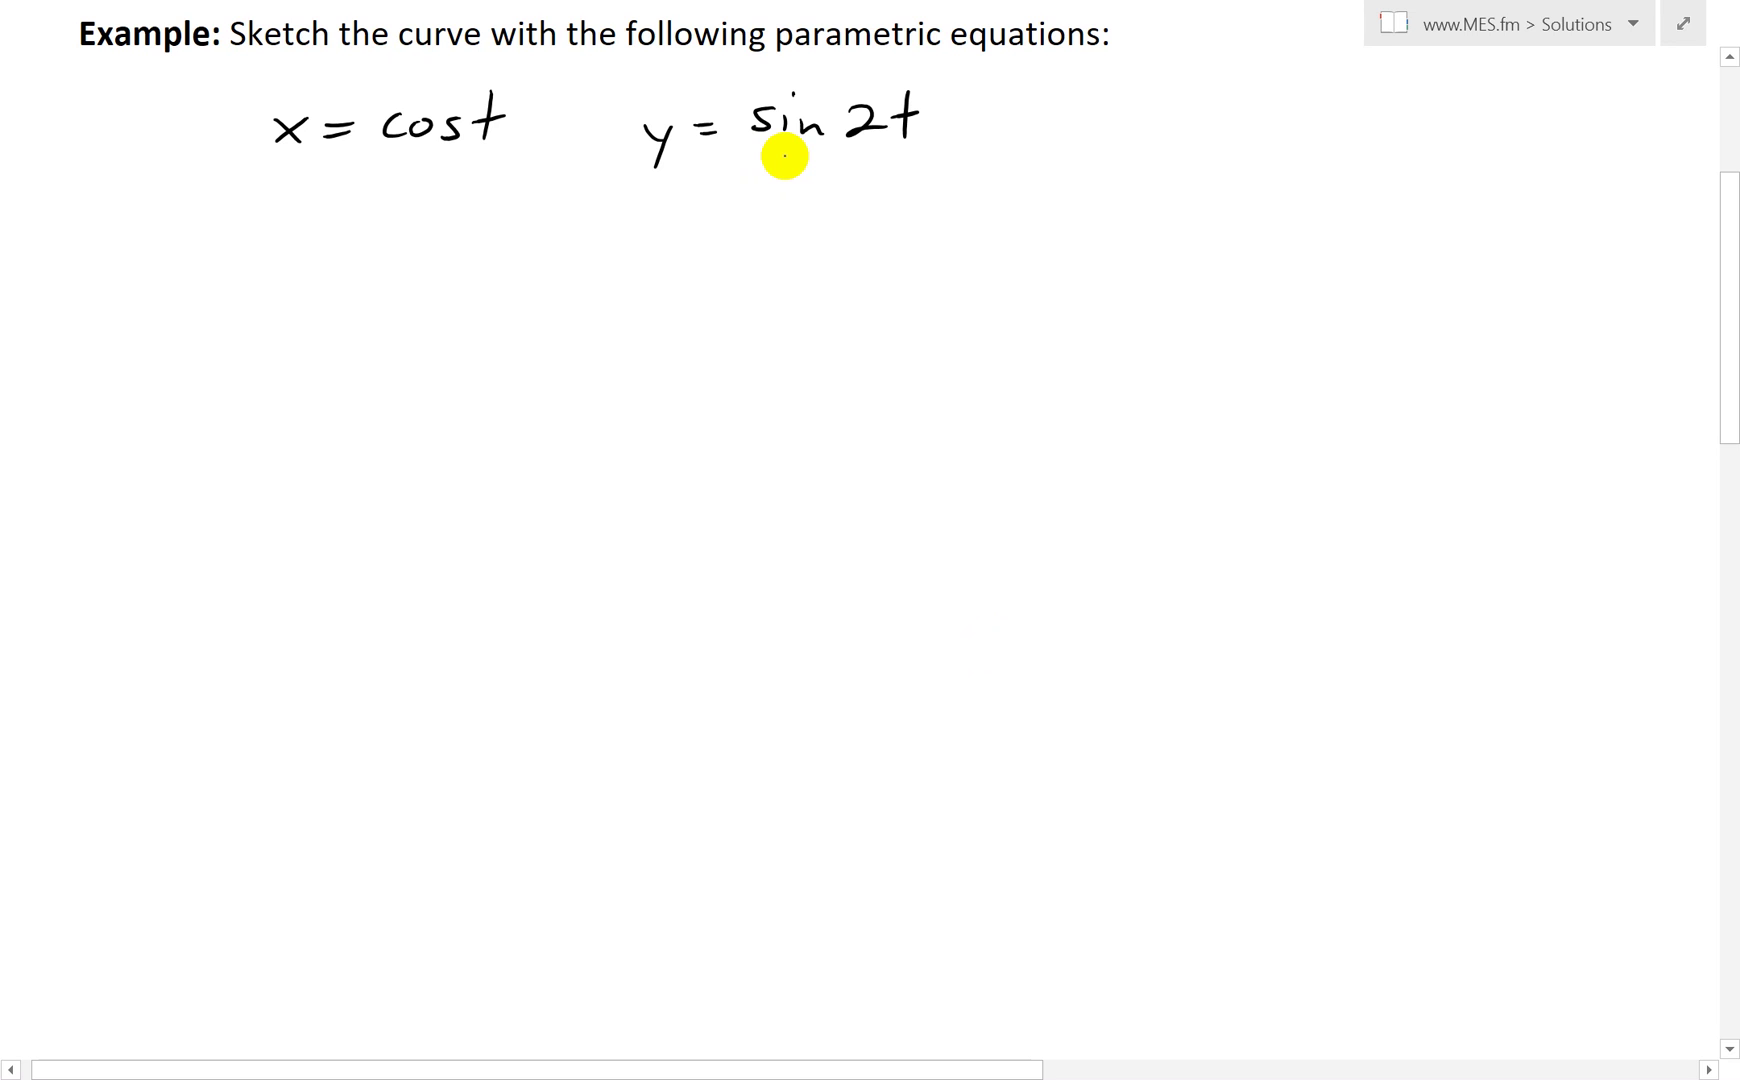
scroll(909, 544, down, 1)
scroll(903, 601, up, 1)
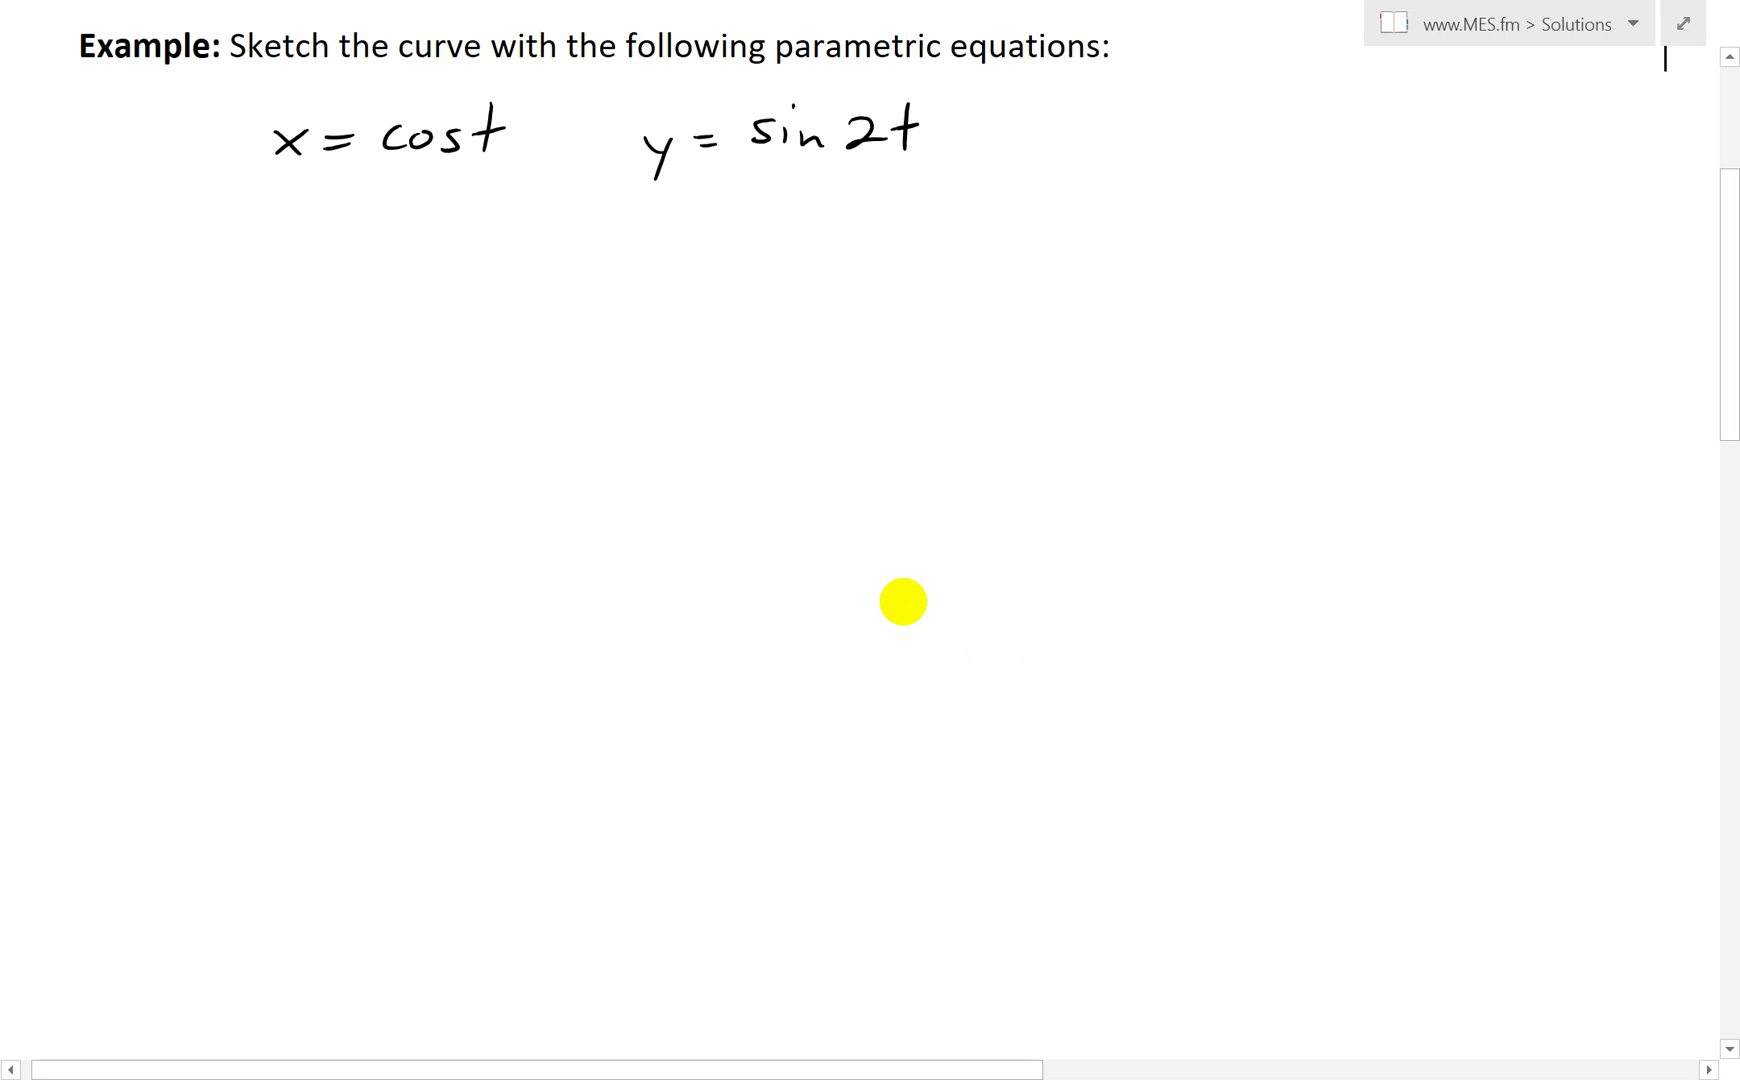
mouse_move(443, 300)
mouse_down()
mouse_move(454, 280)
mouse_move(452, 818)
mouse_up()
Step: Draw a horizontal axis across the vertical axis and label it x
drag(152, 644, 1152, 653)
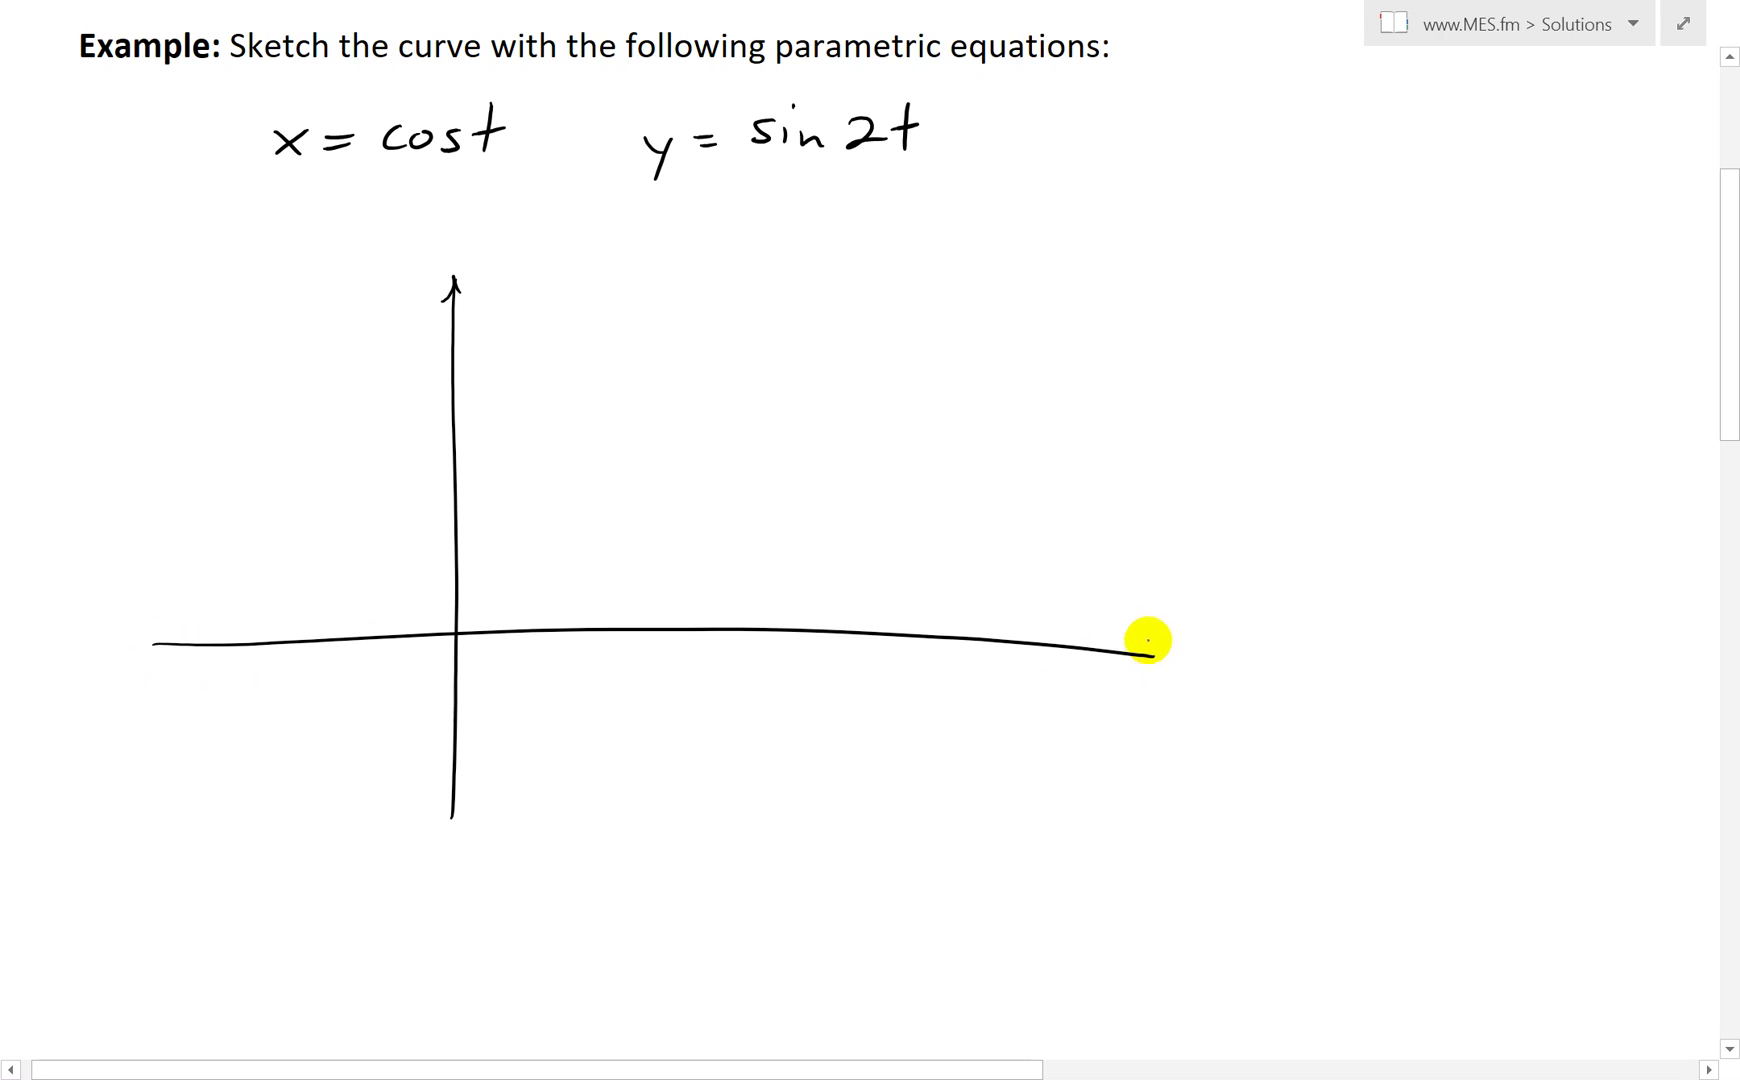
key(ctrl+z)
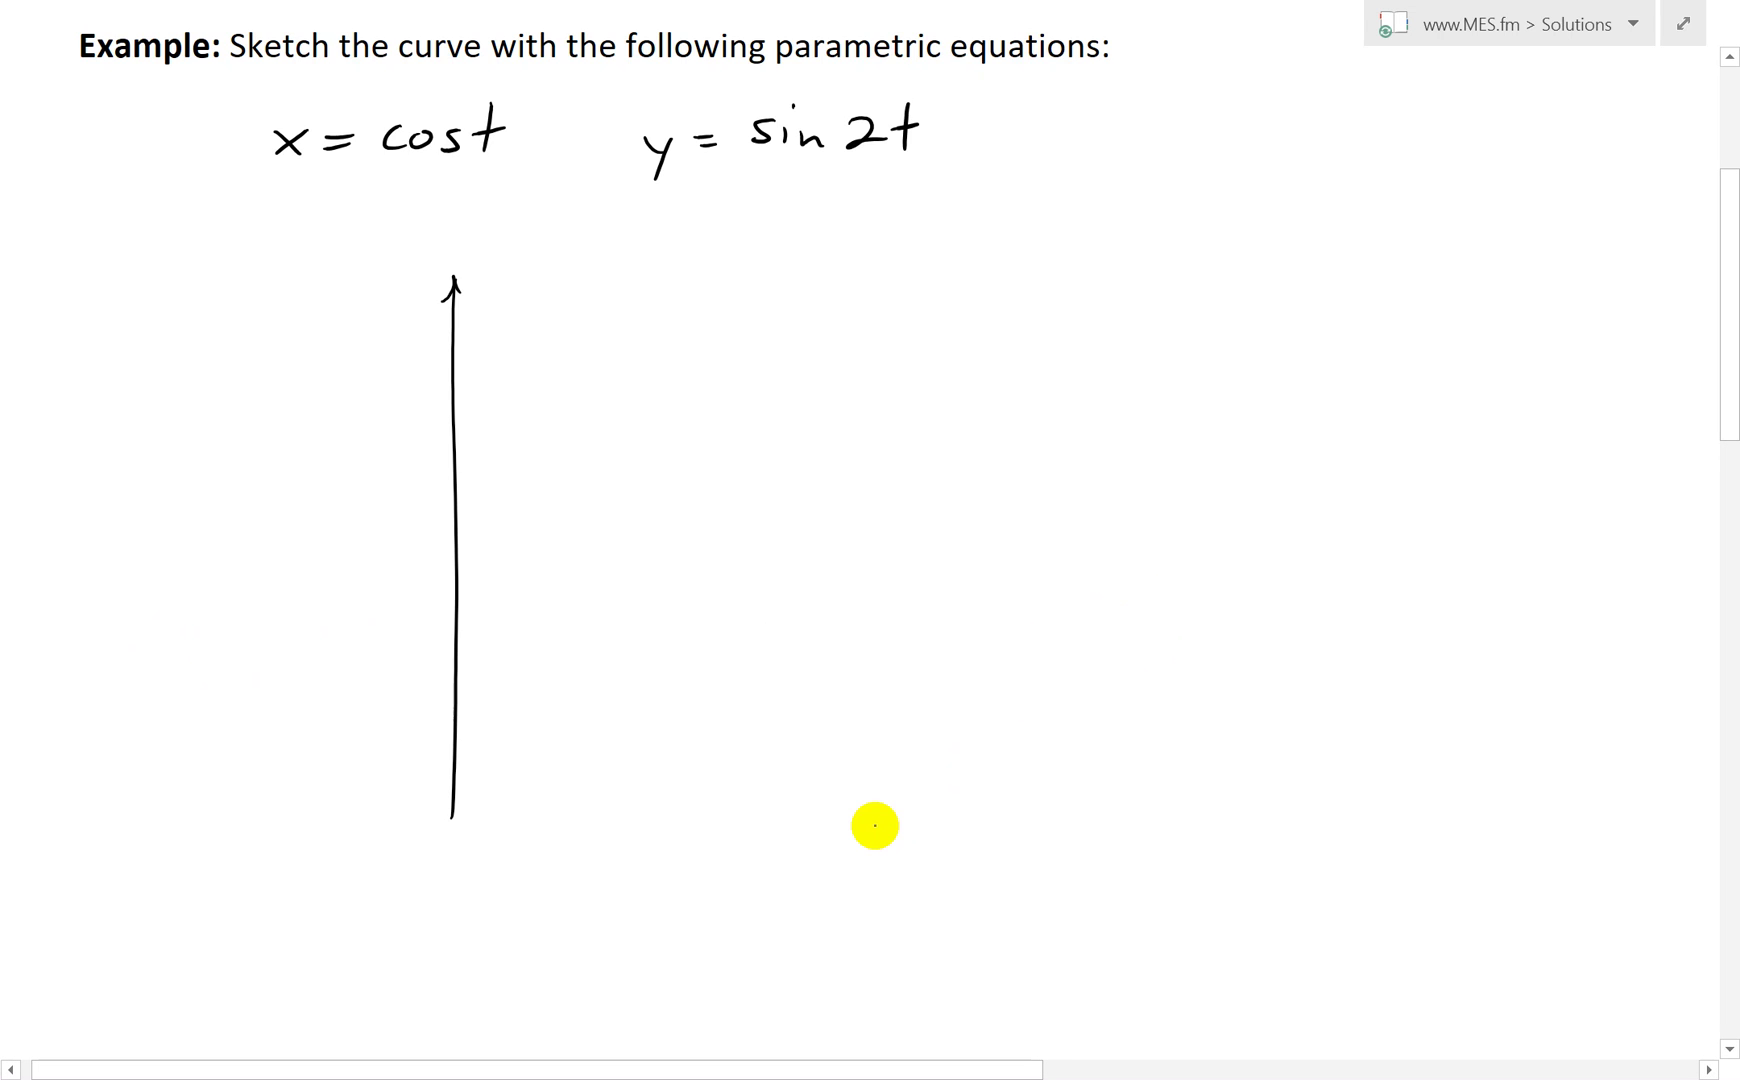
mouse_move(201, 511)
mouse_down()
mouse_move(871, 515)
mouse_move(870, 540)
mouse_move(932, 534)
mouse_up()
drag(932, 514, 902, 536)
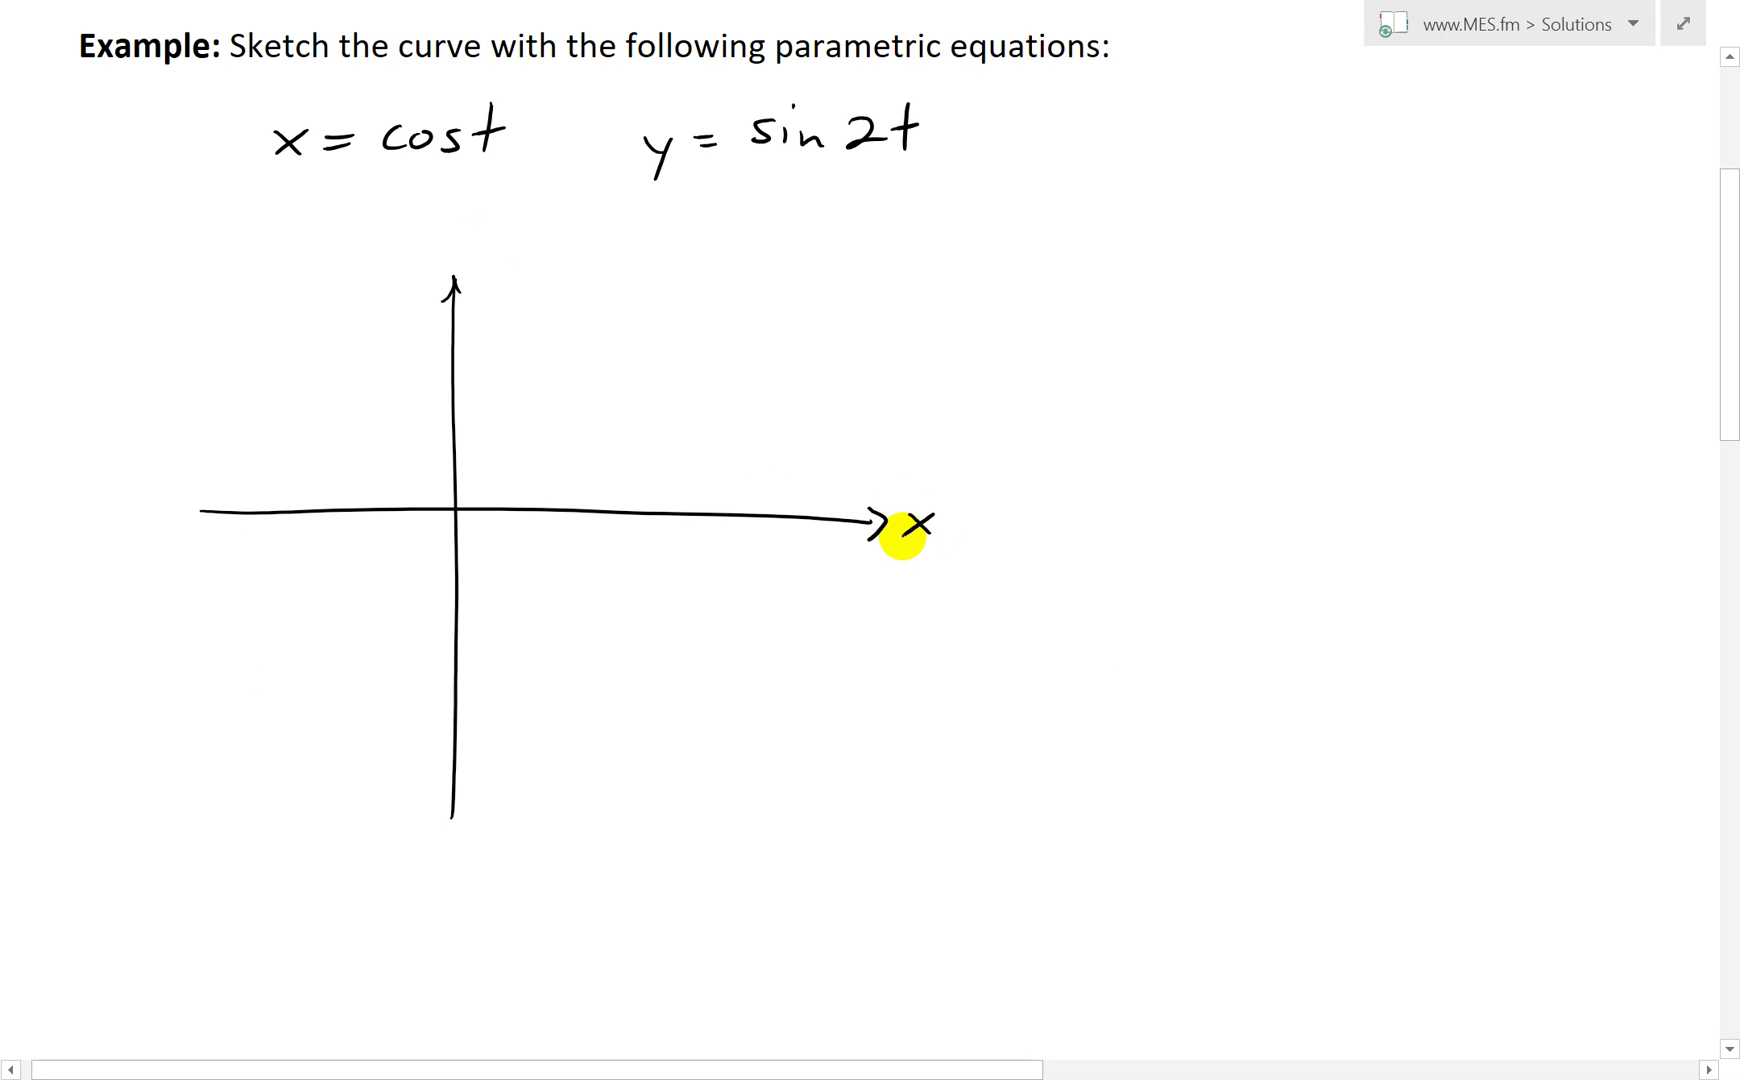
Step: Erase the top arrowhead so the vertical t axis points only downward
mouse_move(421, 282)
mouse_down()
mouse_move(501, 272)
mouse_move(404, 252)
mouse_up()
drag(468, 801, 445, 804)
scroll(1072, 590, down, 2)
mouse_move(488, 600)
mouse_down()
mouse_move(486, 640)
mouse_move(497, 618)
mouse_up()
scroll(1080, 785, up, 3)
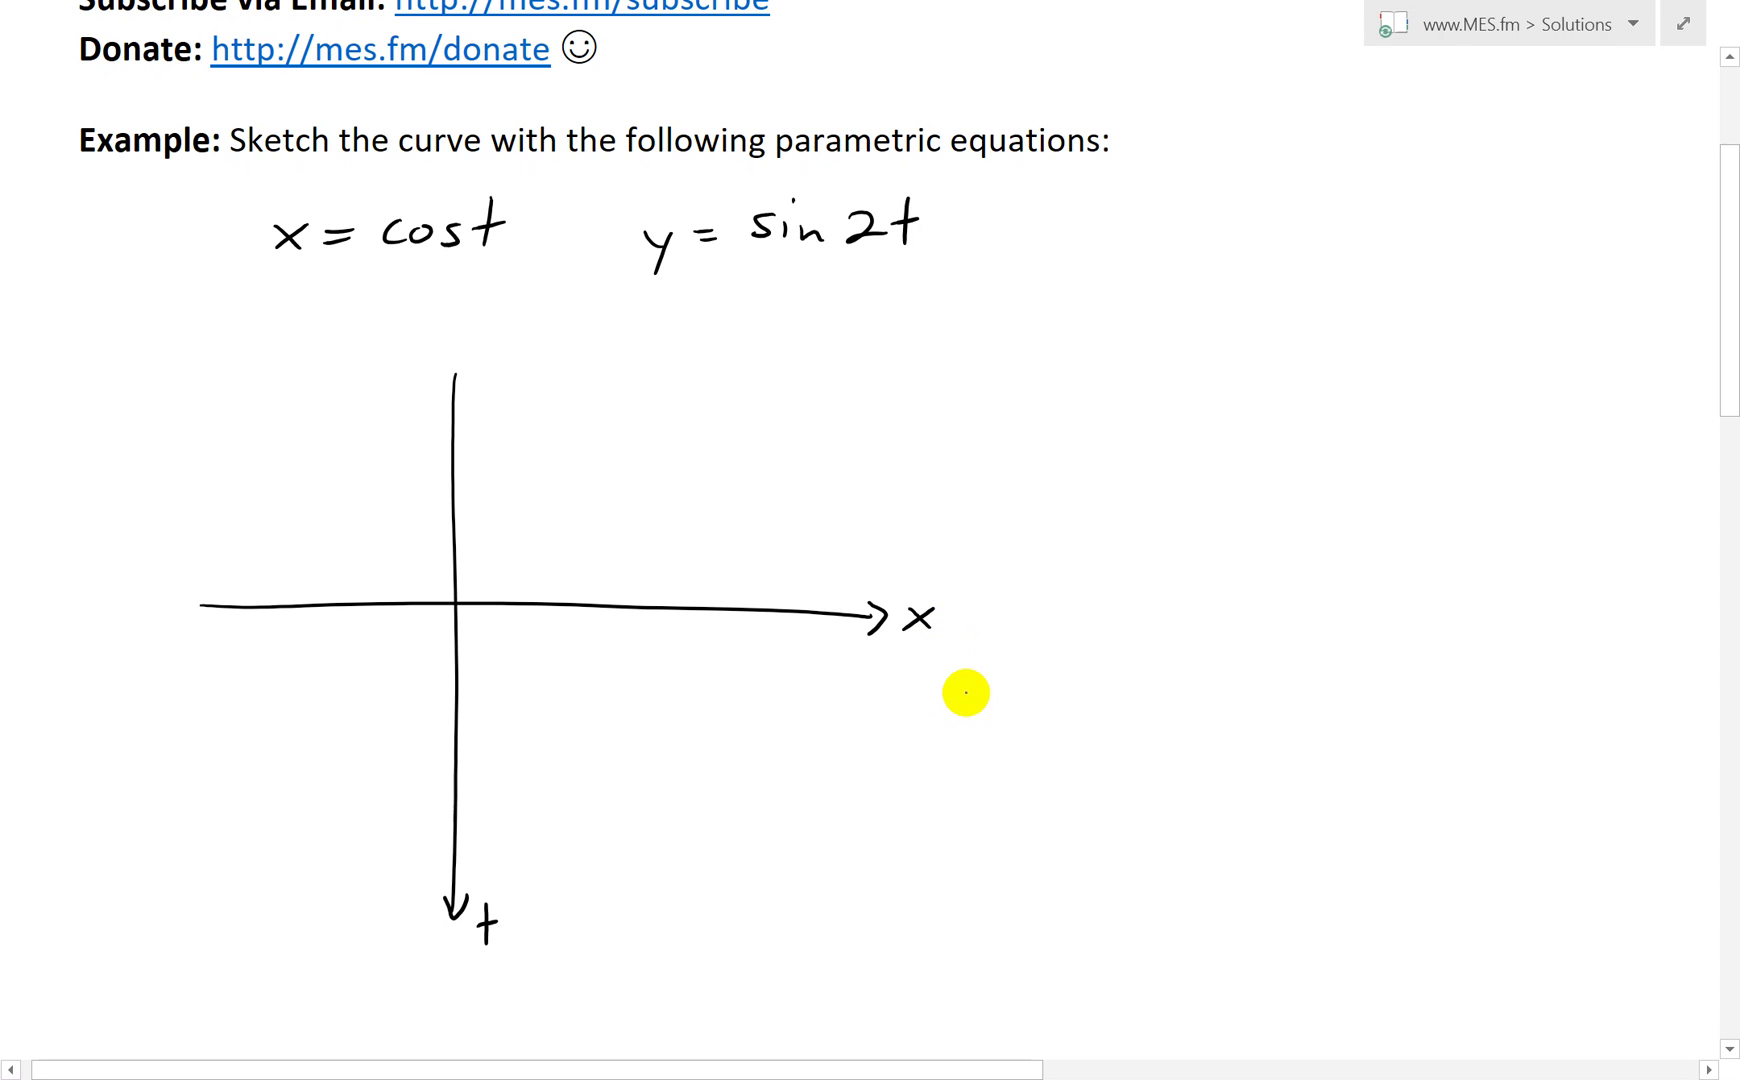
scroll(1272, 680, down, 3)
scroll(1181, 862, up, 3)
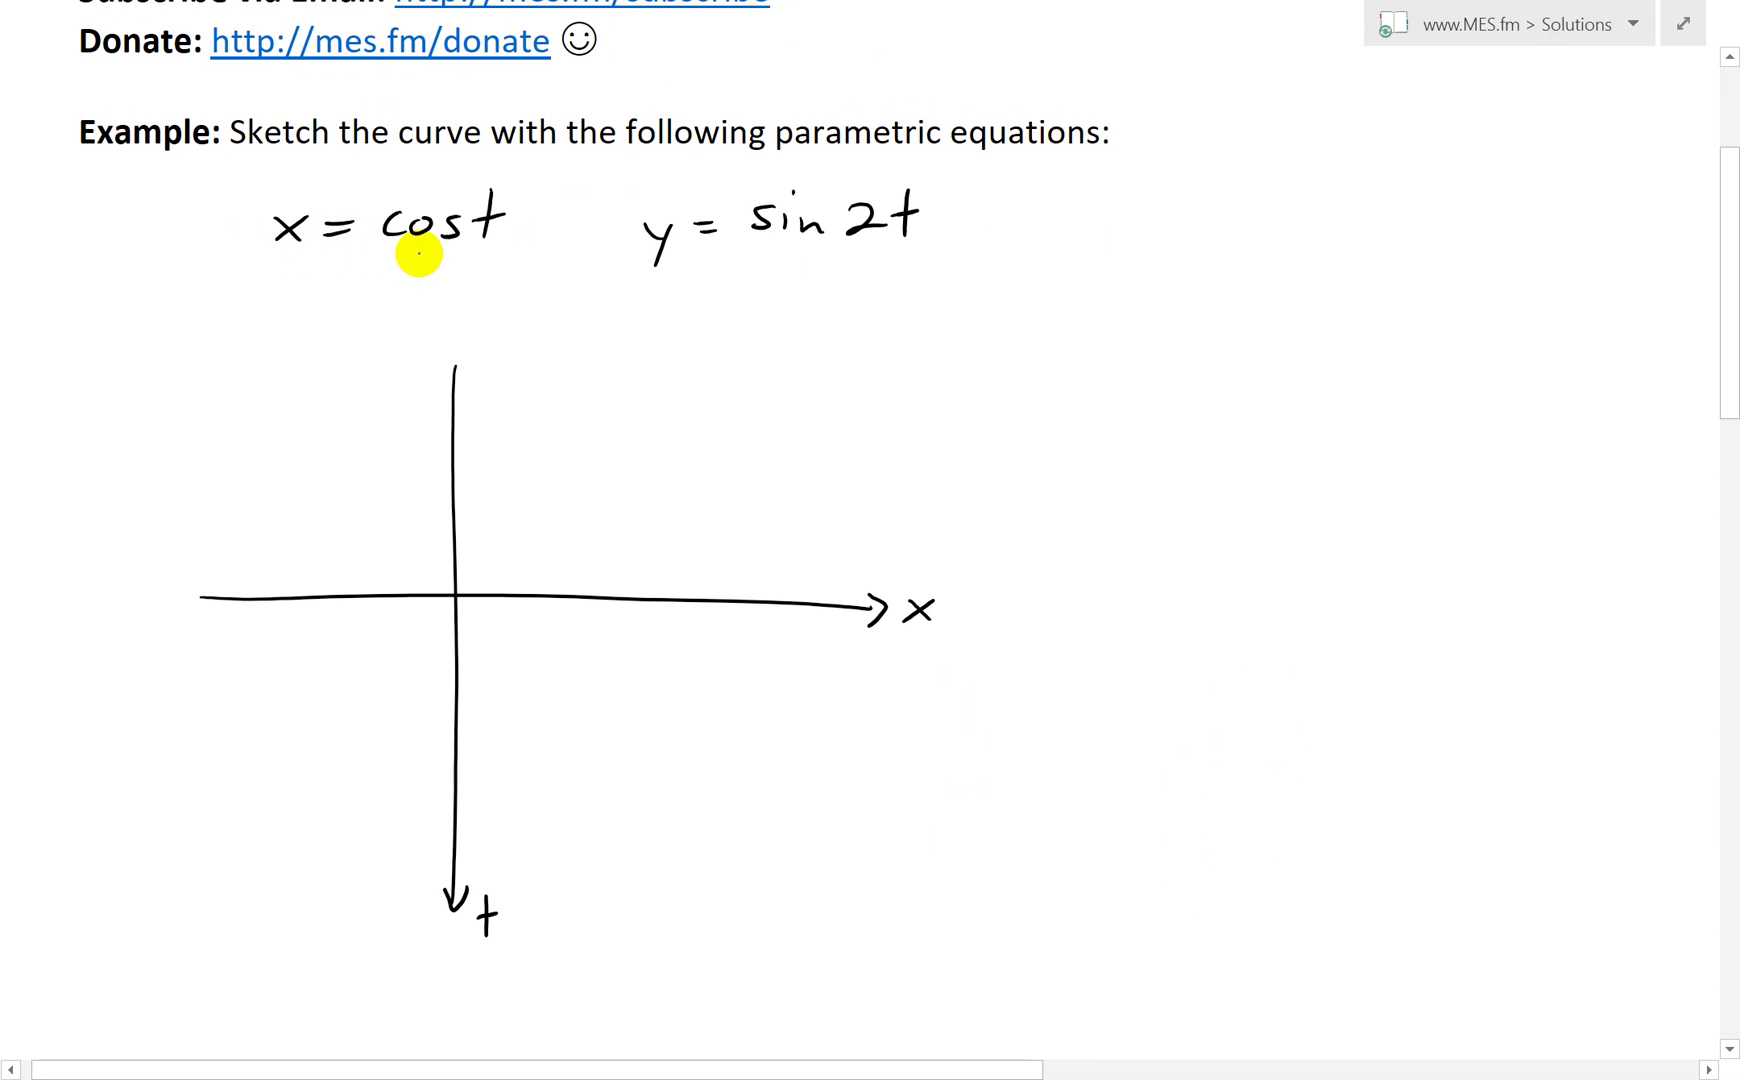
scroll(1235, 684, down, 1)
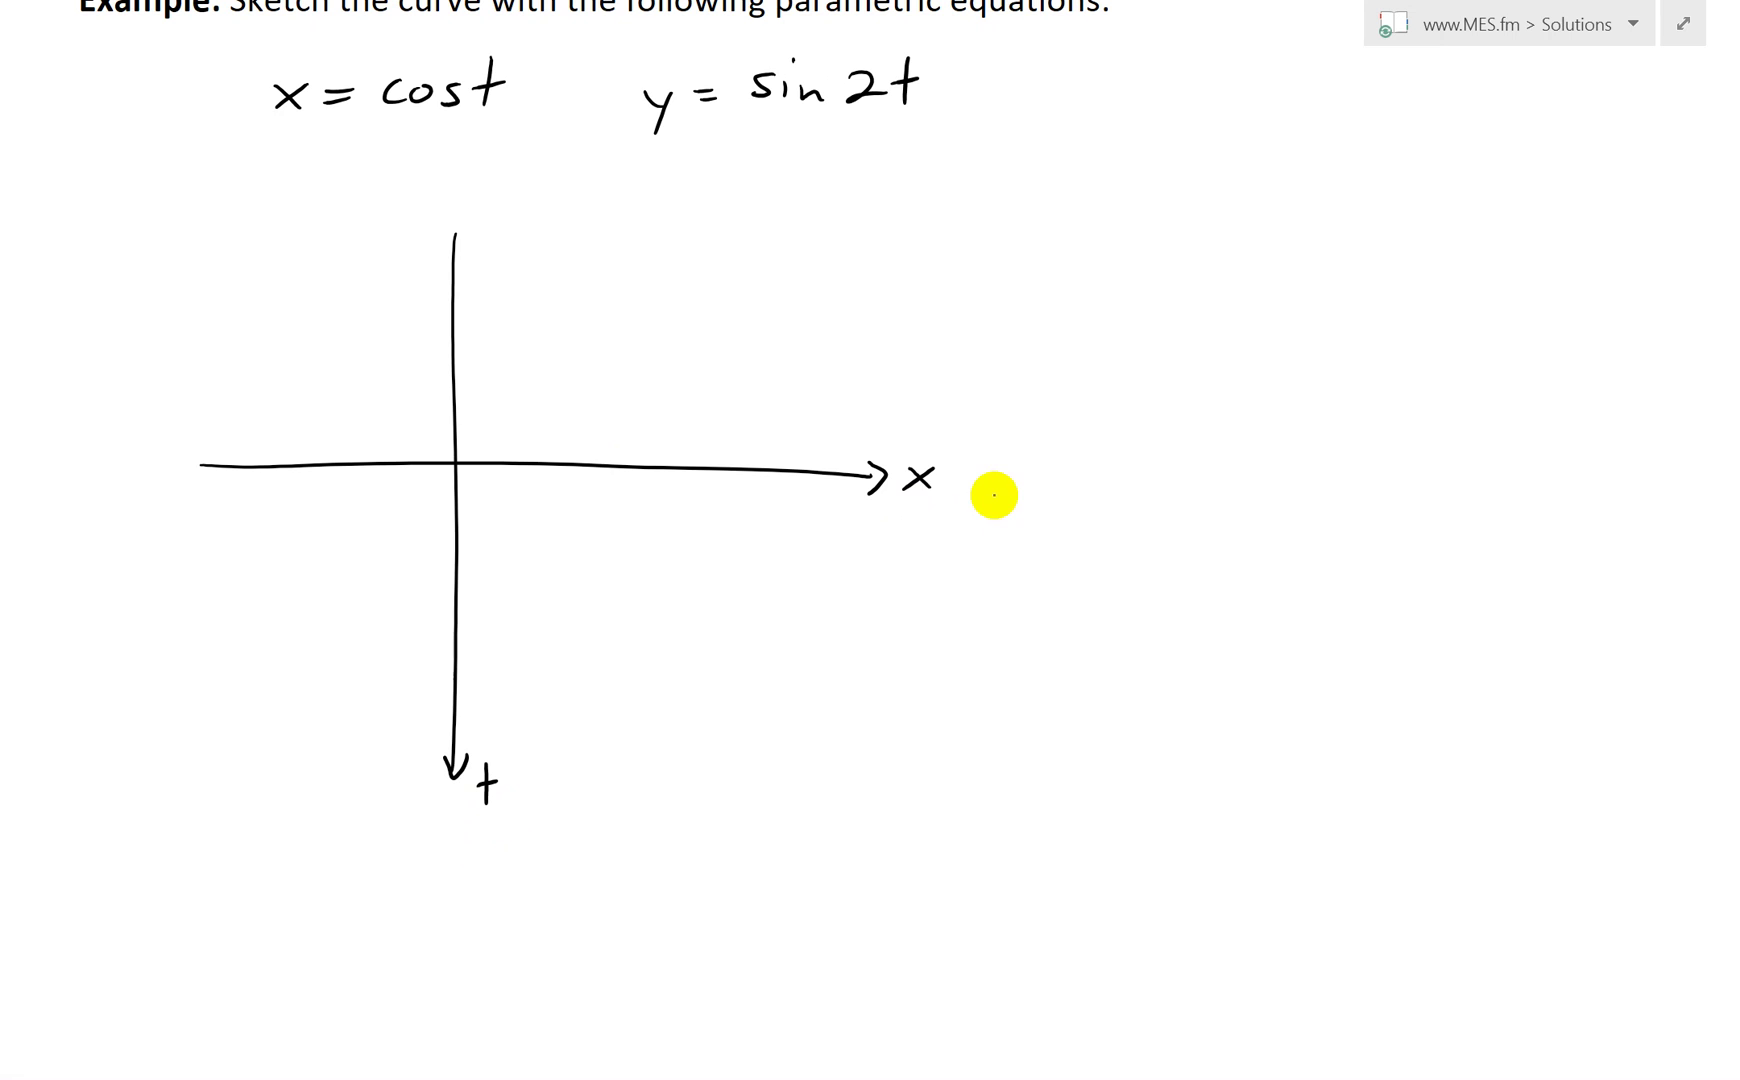
Step: Sketch the x = cos t curve down the t-axis, starting from the x-axis
mouse_move(605, 467)
mouse_down()
mouse_move(557, 524)
mouse_move(437, 553)
mouse_move(369, 595)
mouse_move(362, 632)
mouse_move(463, 681)
mouse_move(613, 702)
mouse_up()
click(636, 703)
mouse_move(602, 466)
mouse_down()
mouse_move(555, 514)
mouse_move(419, 530)
mouse_move(314, 593)
mouse_move(392, 647)
mouse_move(539, 657)
mouse_move(584, 716)
mouse_up()
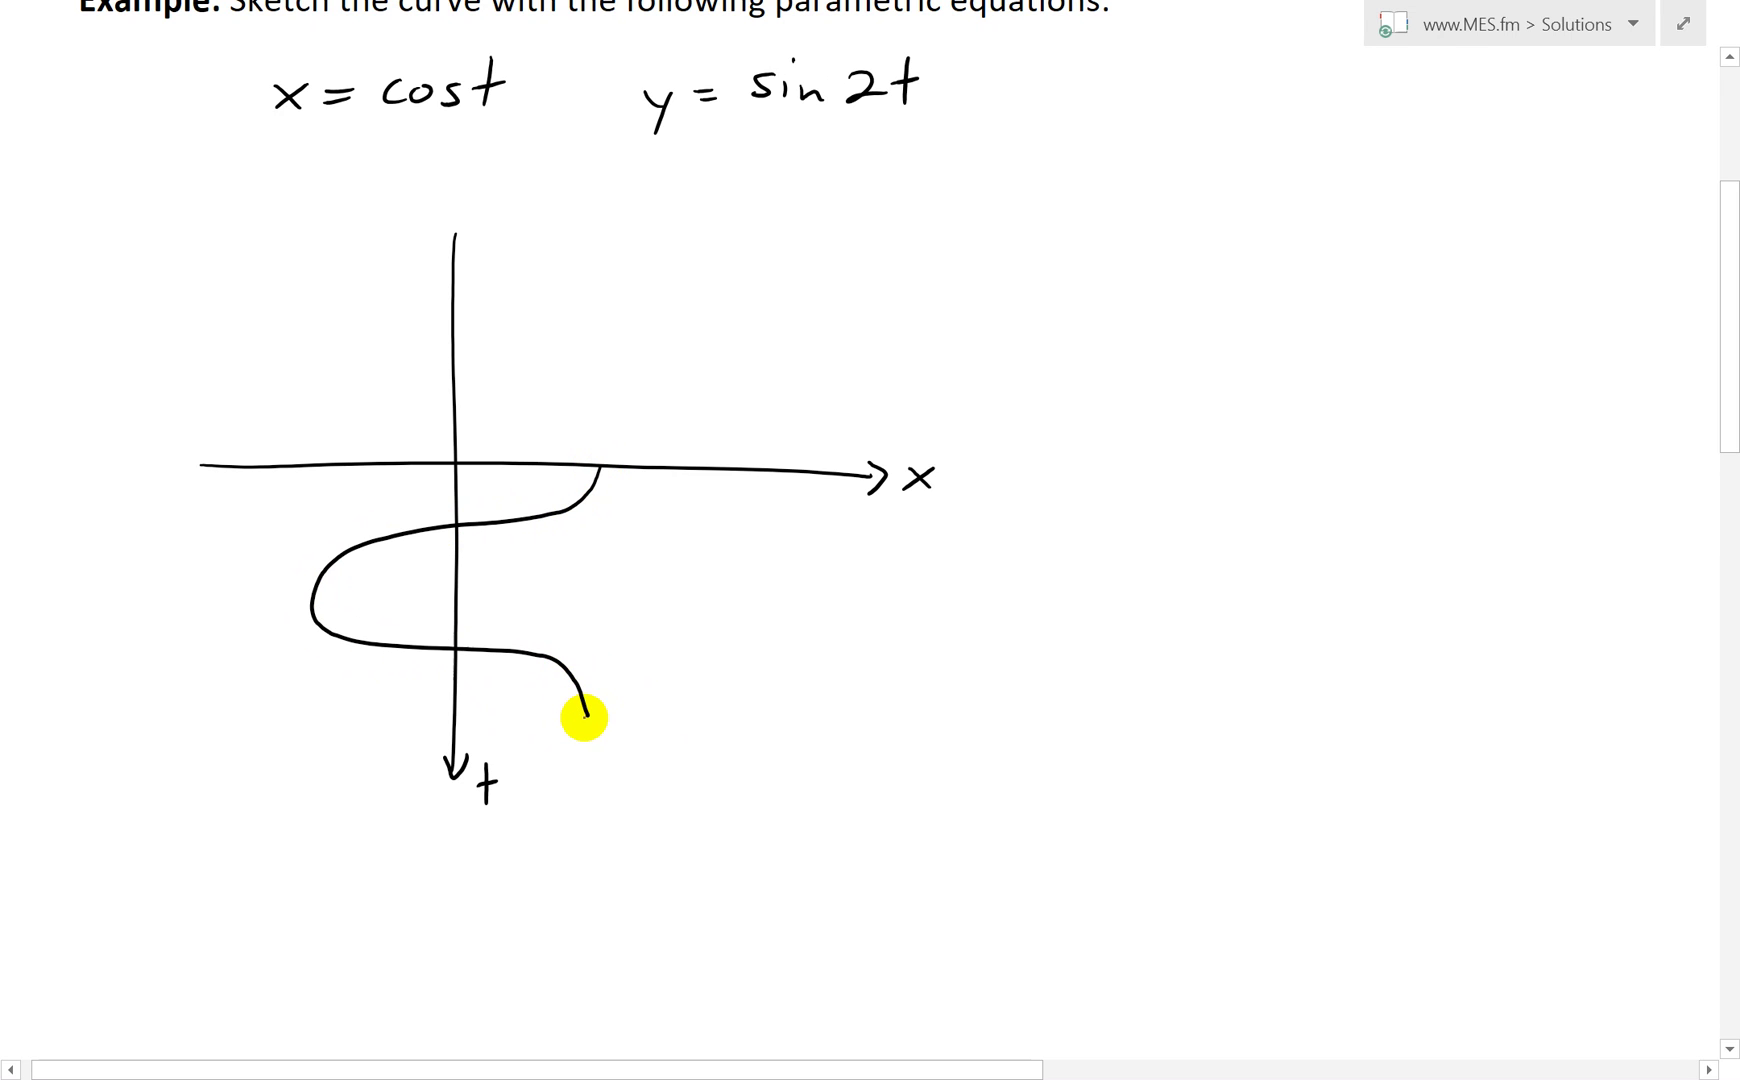
Step: Label 2π, π/2, π and 3π/2 on the t-axis, with a dashed guide at π
drag(448, 719, 511, 731)
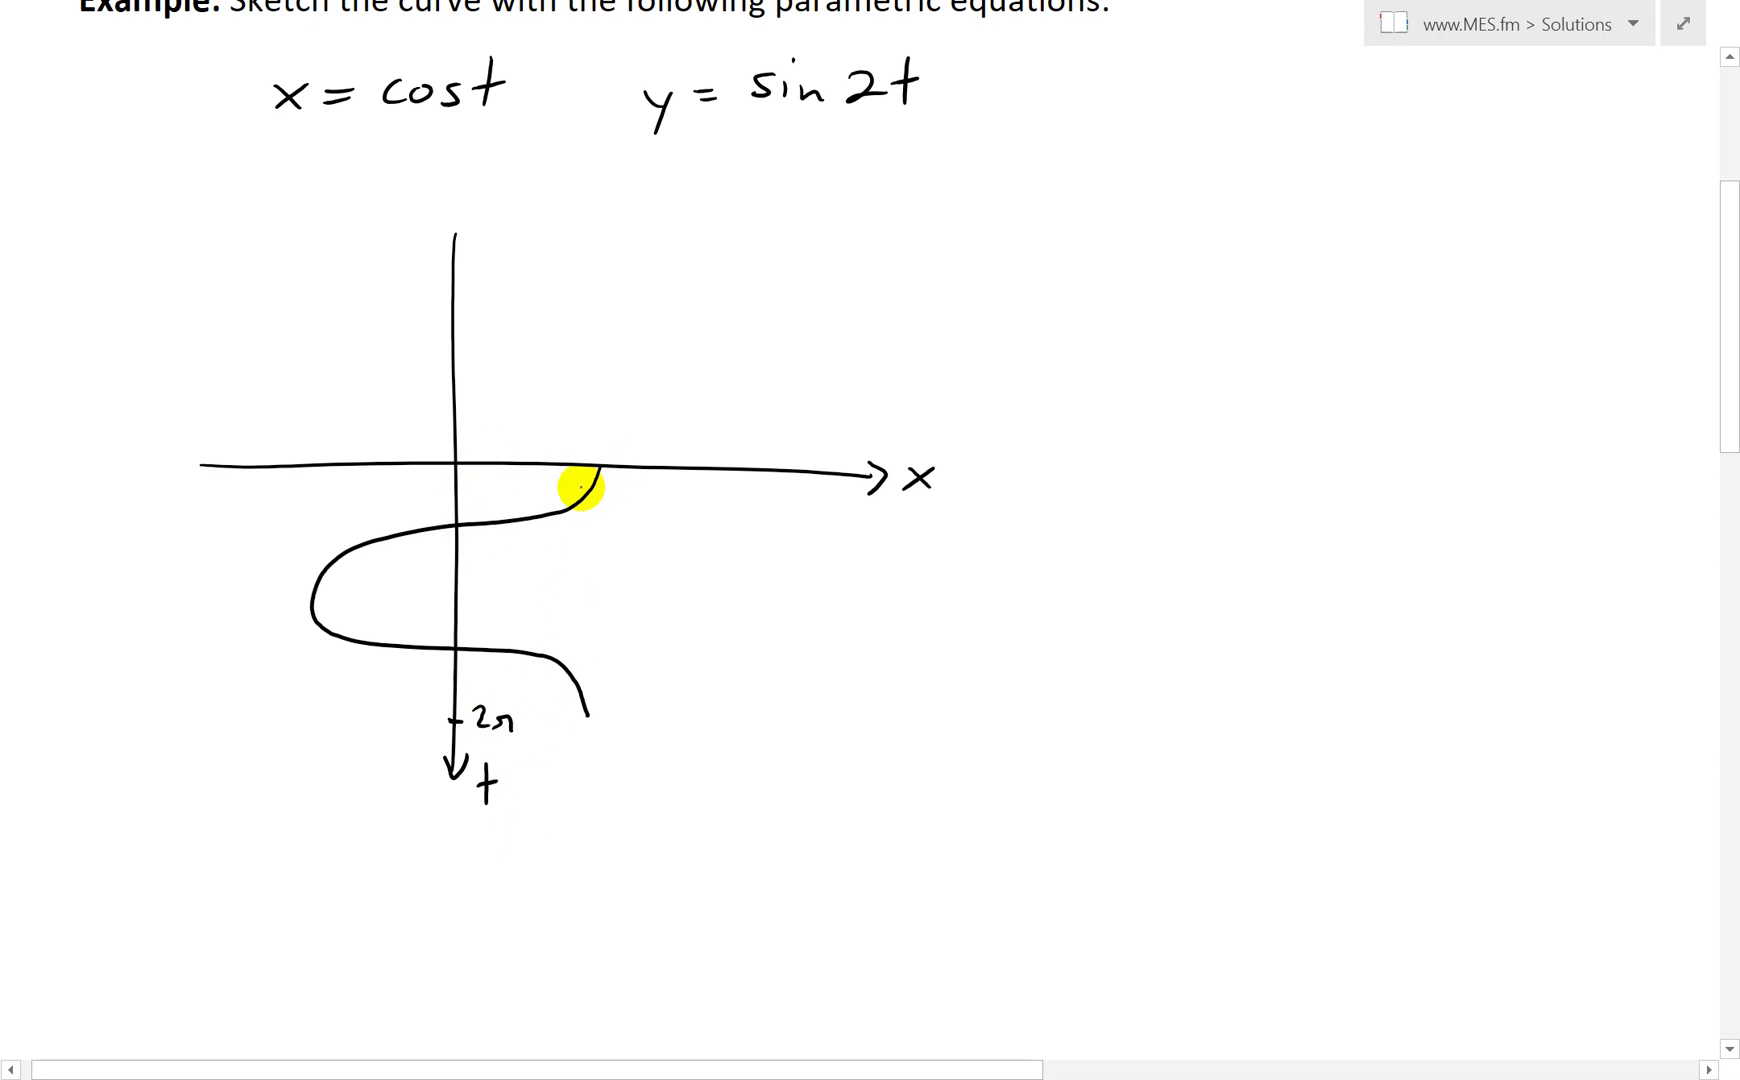
drag(470, 538, 491, 571)
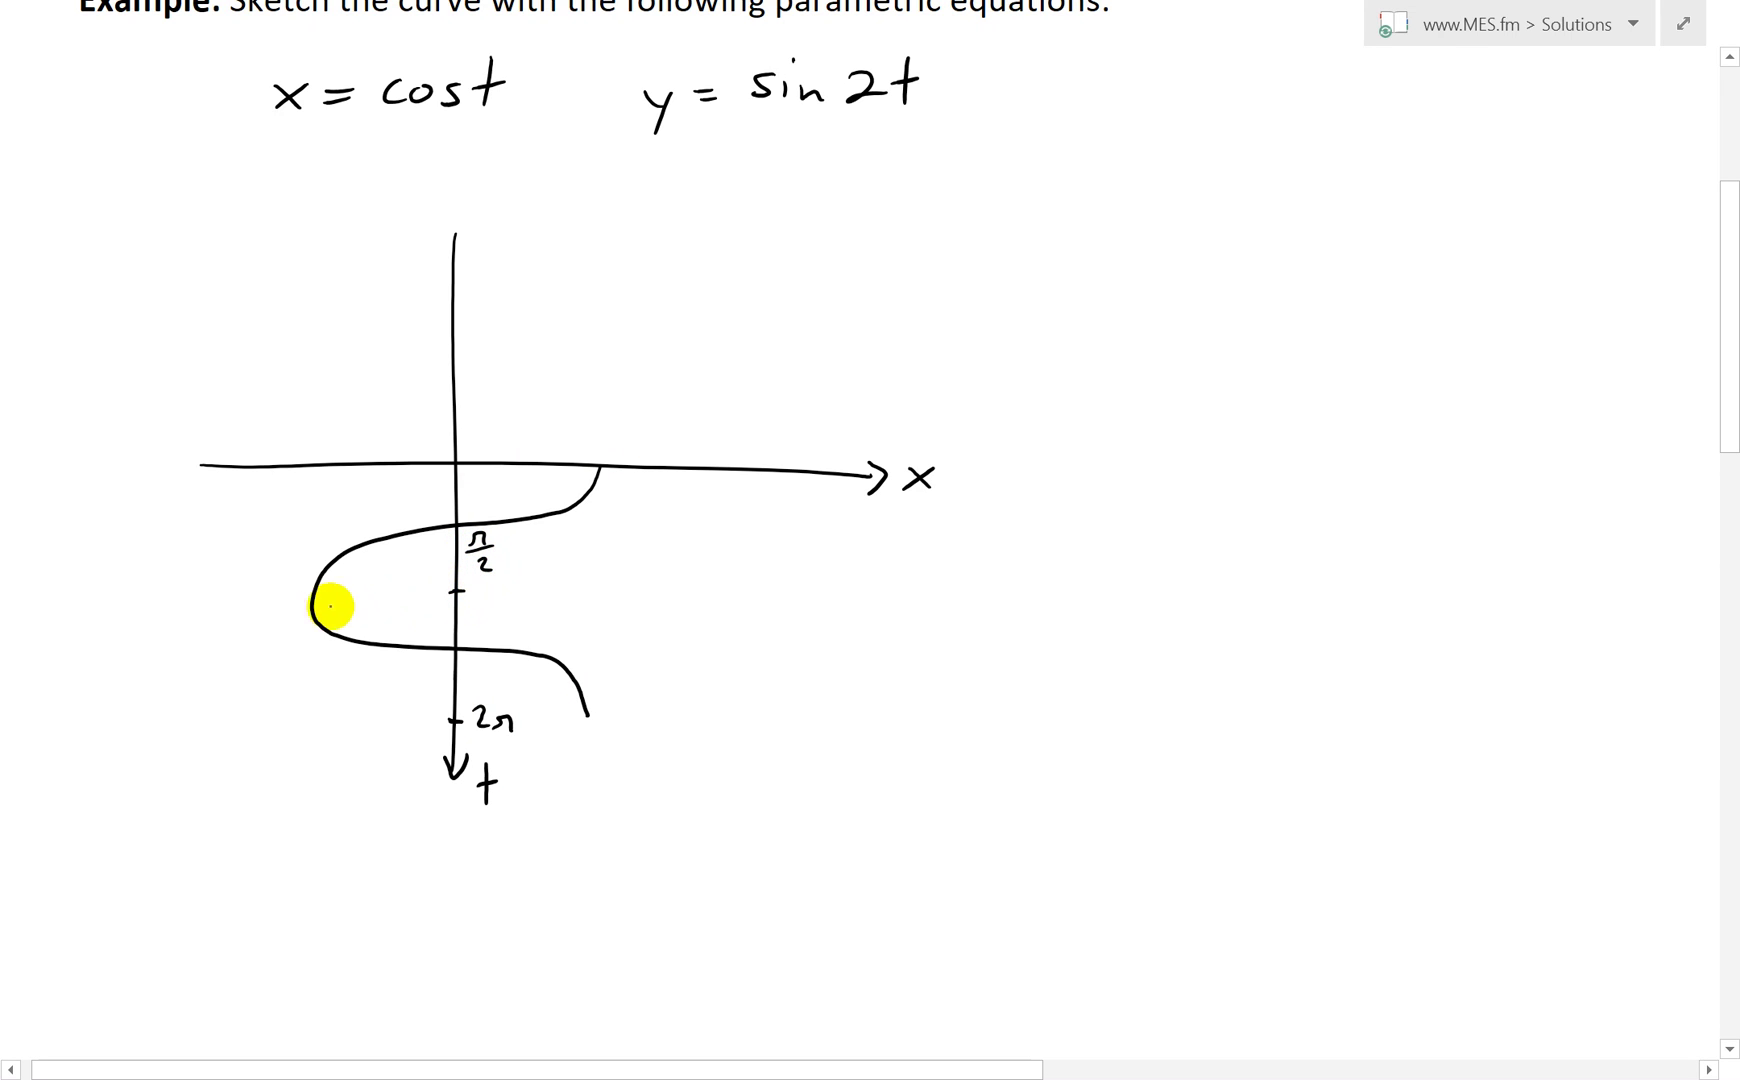
drag(312, 600, 403, 595)
drag(425, 595, 433, 594)
drag(438, 593, 489, 590)
mouse_move(486, 591)
mouse_down()
mouse_move(506, 588)
mouse_move(507, 632)
mouse_move(574, 622)
mouse_up()
drag(569, 624, 594, 652)
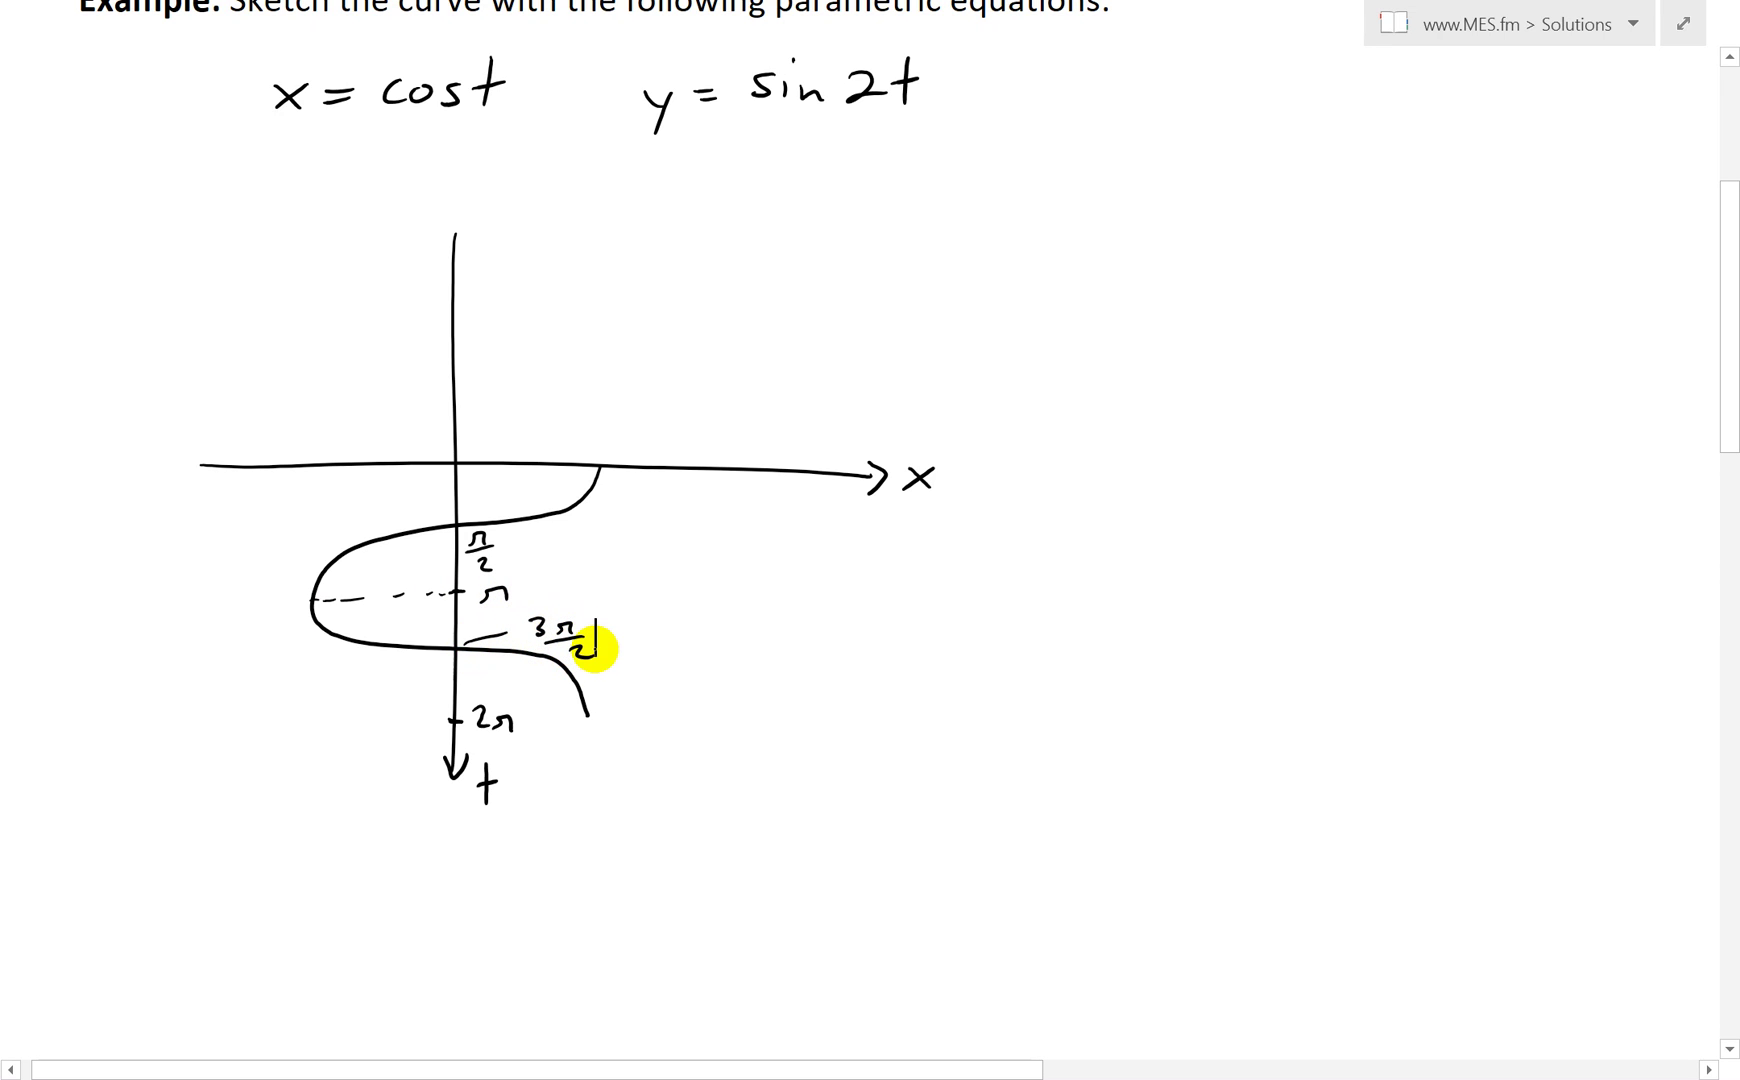
Step: Label 0 and 1 on the x-axis, add a dashed guide, and begin the −1 label
drag(474, 438, 472, 437)
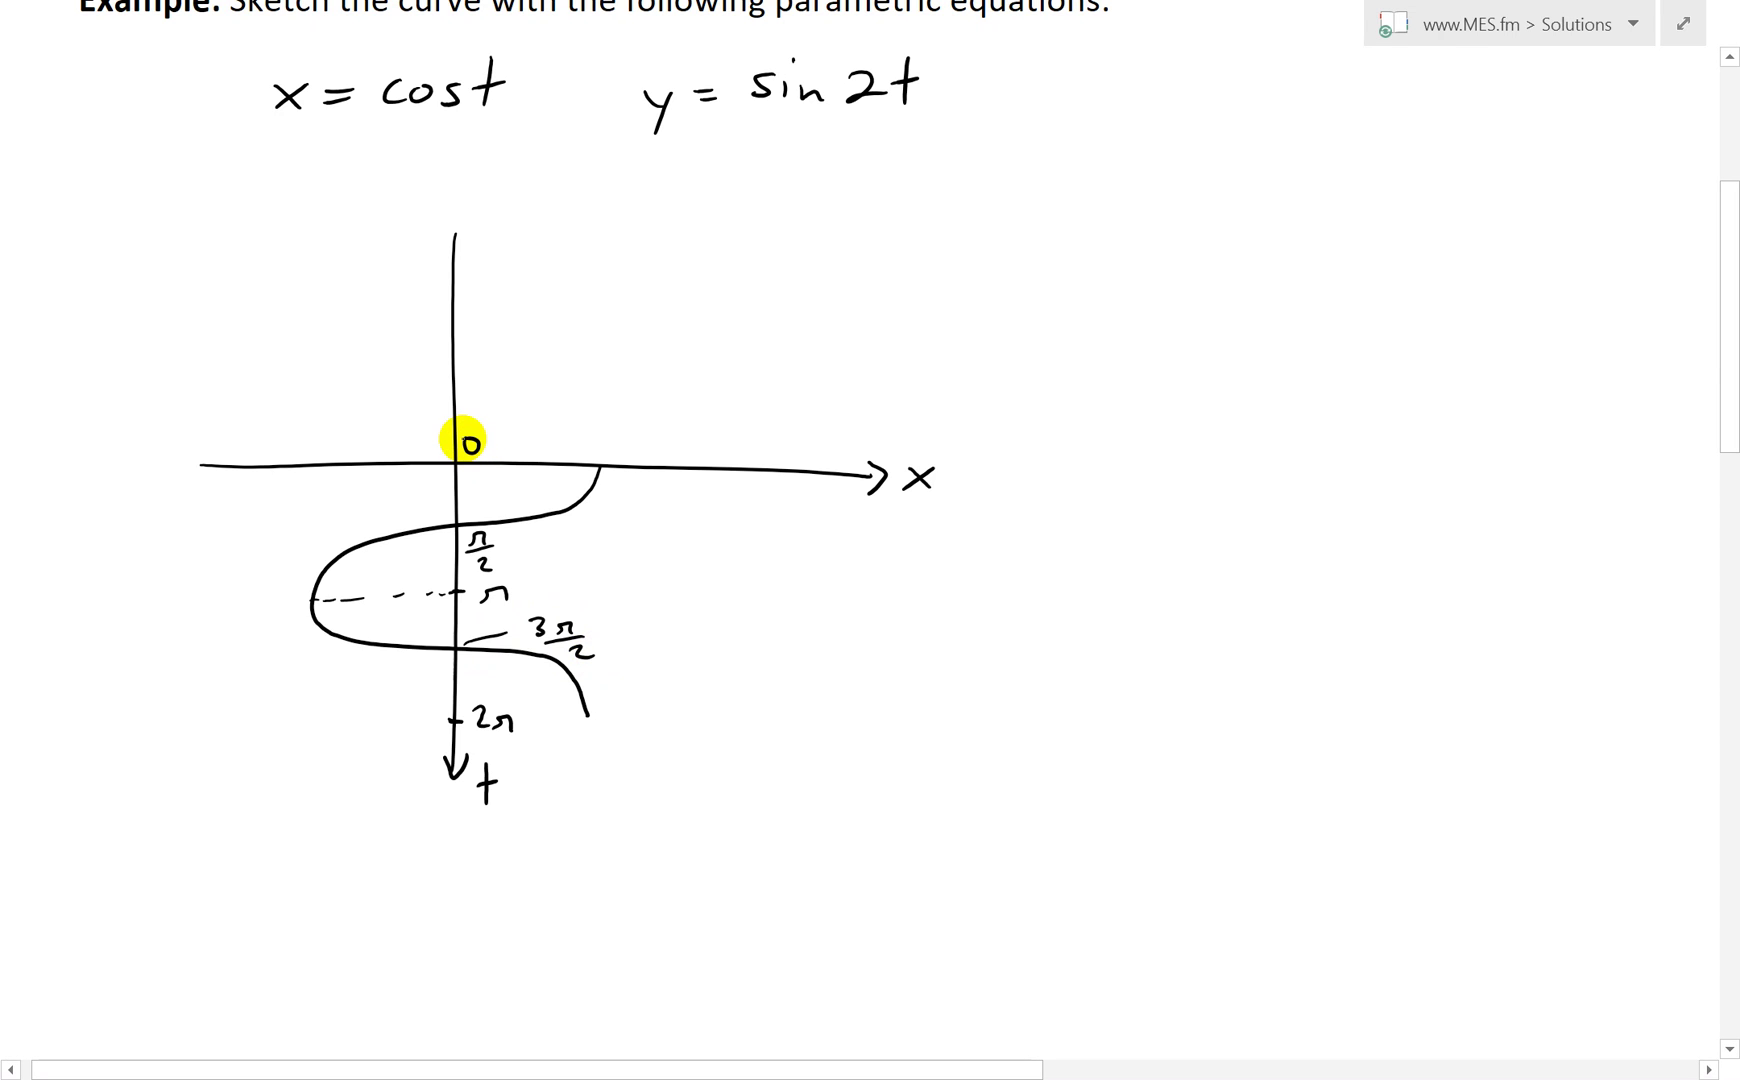
click(601, 464)
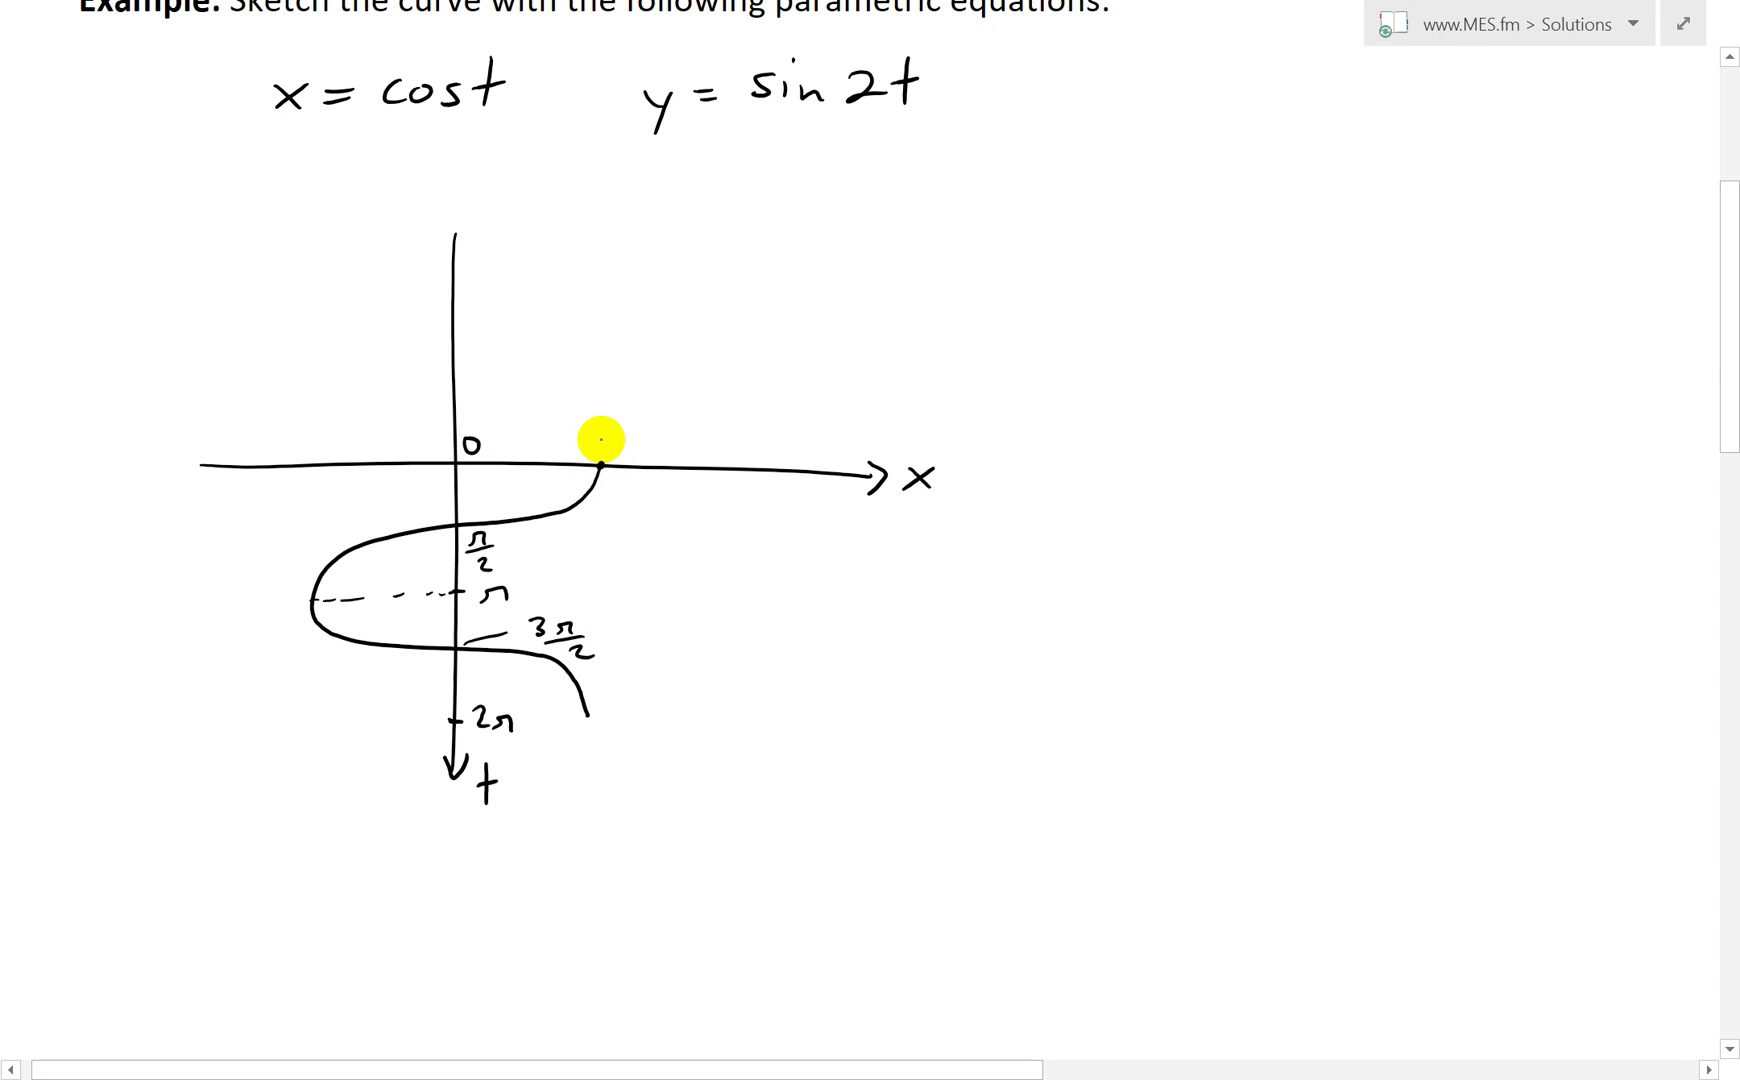
drag(598, 429, 606, 449)
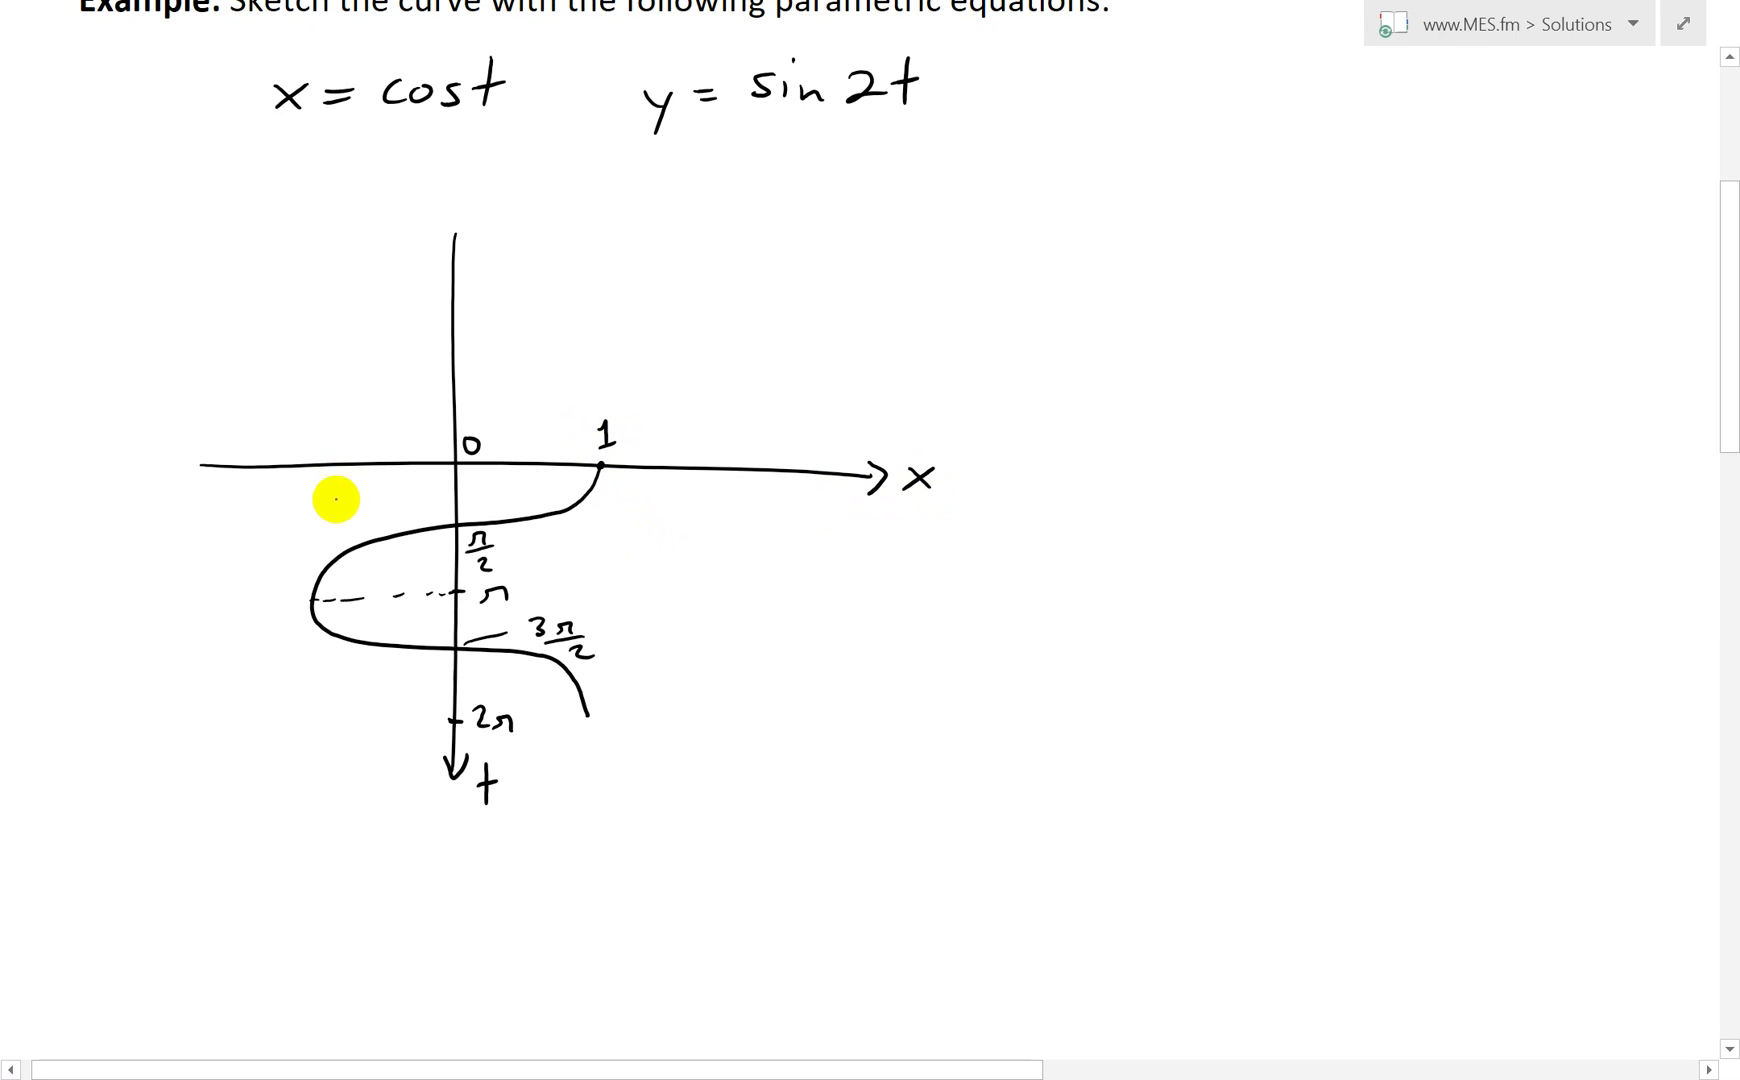
drag(311, 465, 311, 471)
drag(311, 503, 311, 513)
drag(311, 525, 311, 581)
drag(285, 437, 308, 447)
scroll(1090, 680, down, 2)
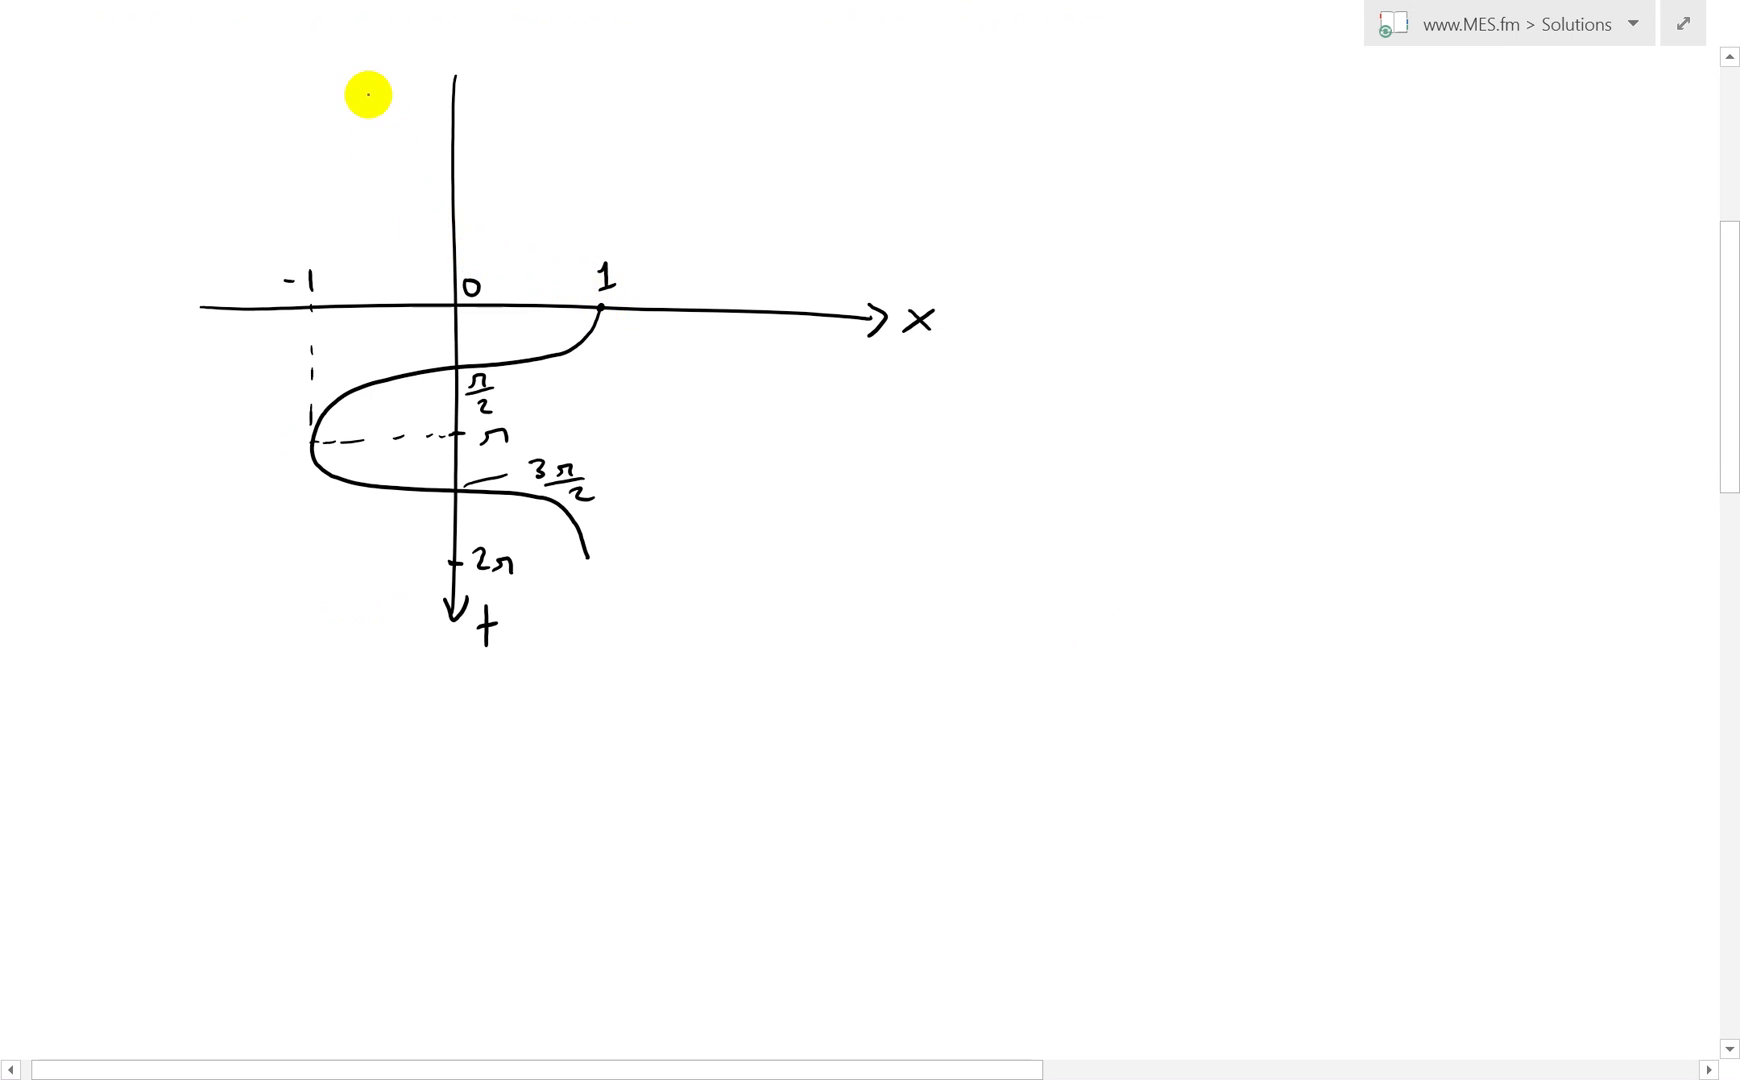
click(837, 530)
mouse_move(597, 307)
mouse_down()
mouse_move(590, 280)
mouse_move(528, 249)
mouse_move(342, 207)
mouse_move(342, 171)
mouse_up()
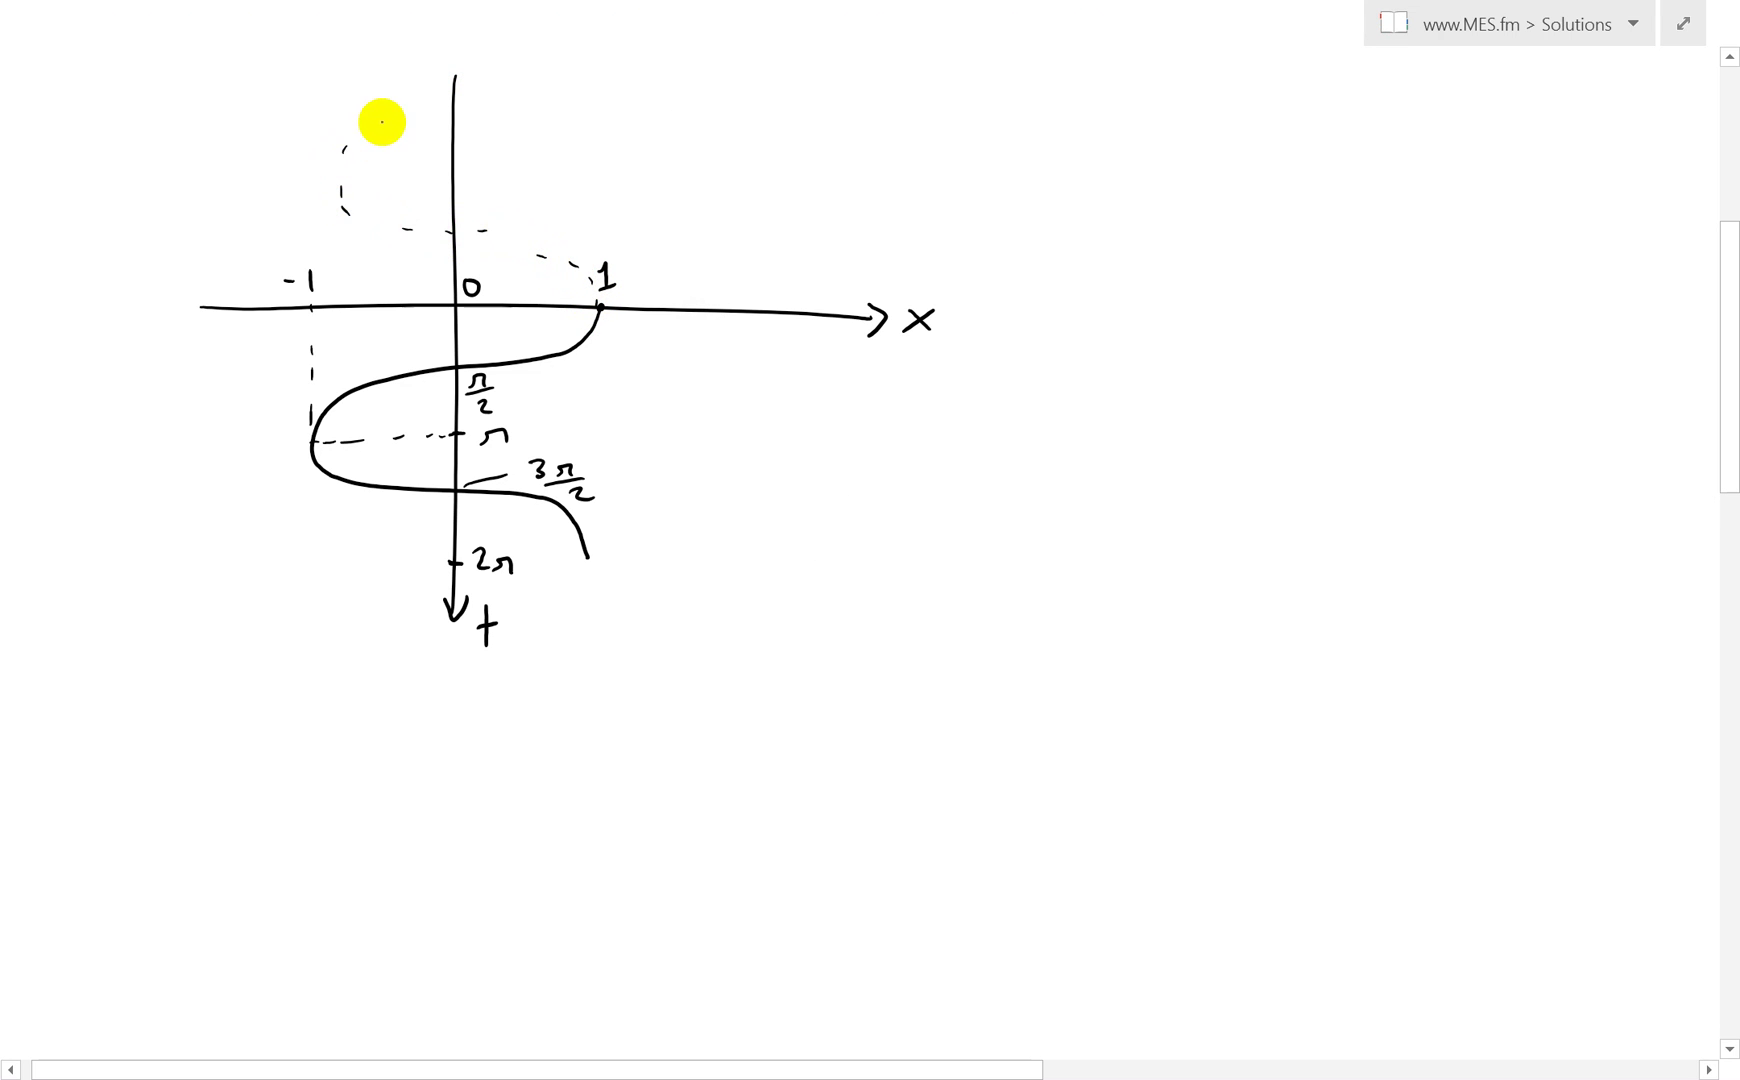
scroll(1049, 715, up, 3)
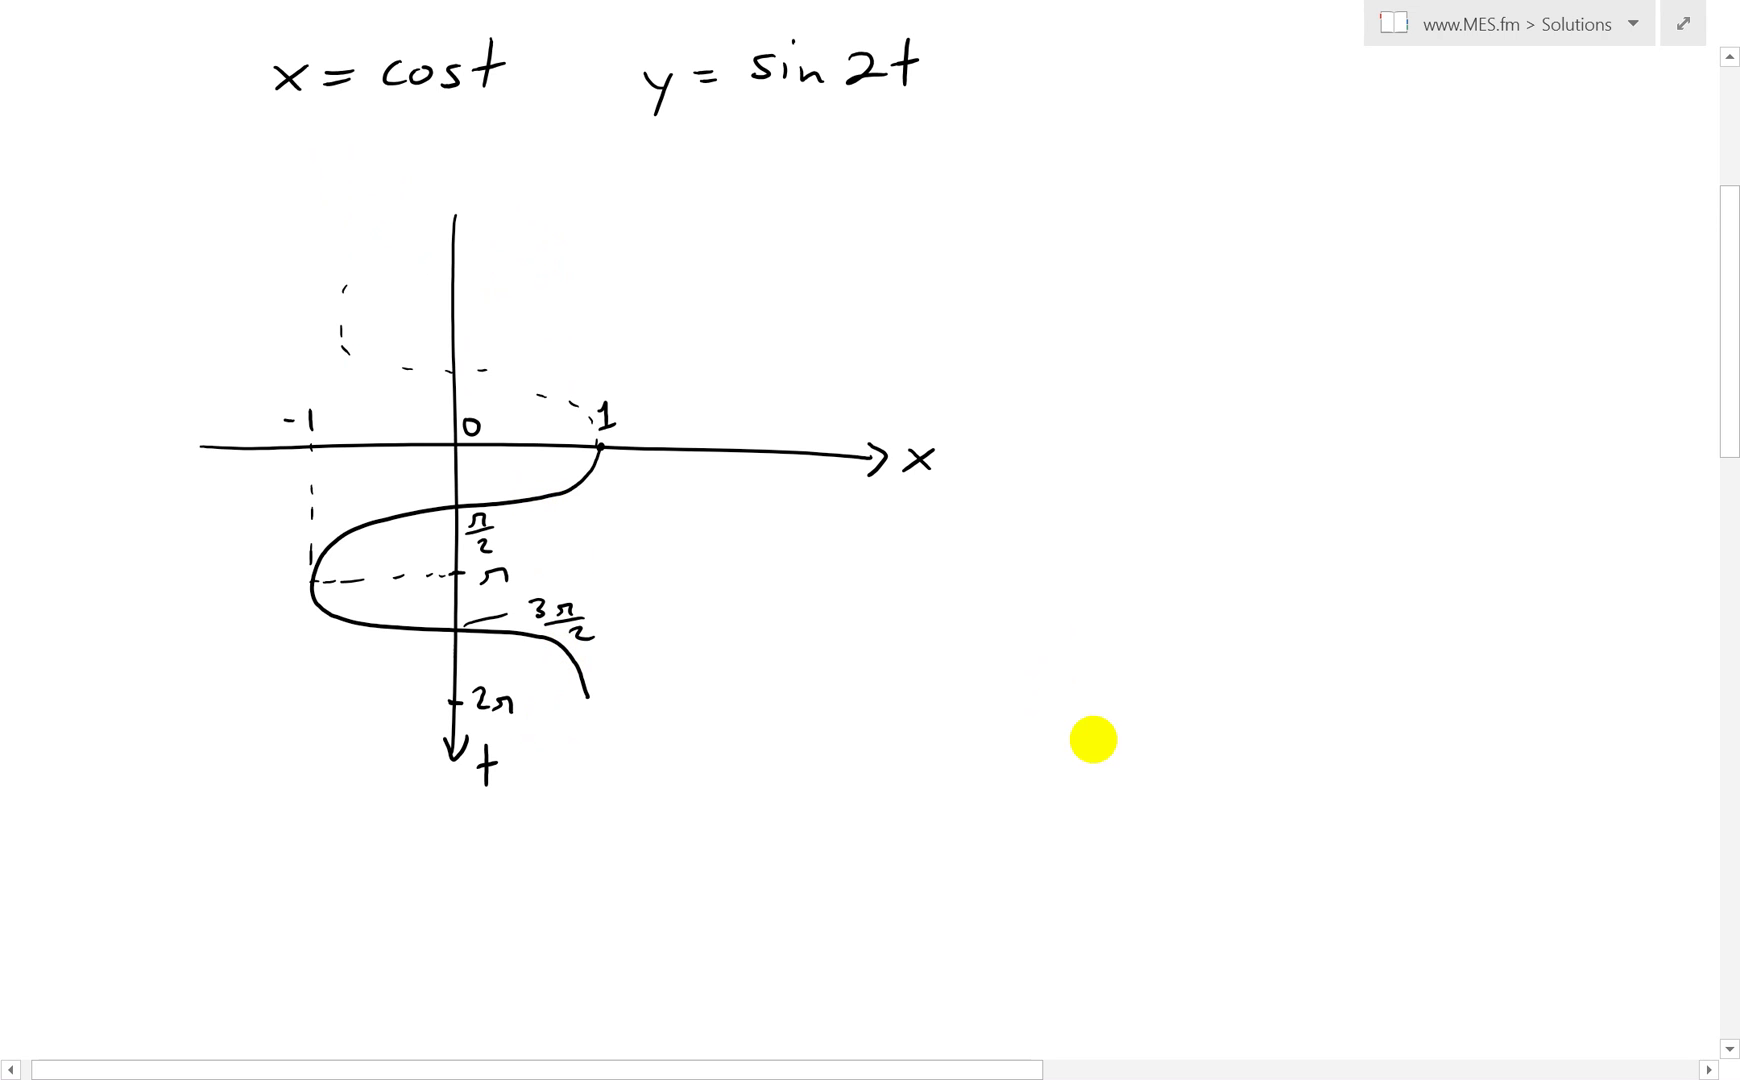
scroll(1091, 757, down, 5)
scroll(901, 726, up, 2)
scroll(1173, 703, down, 4)
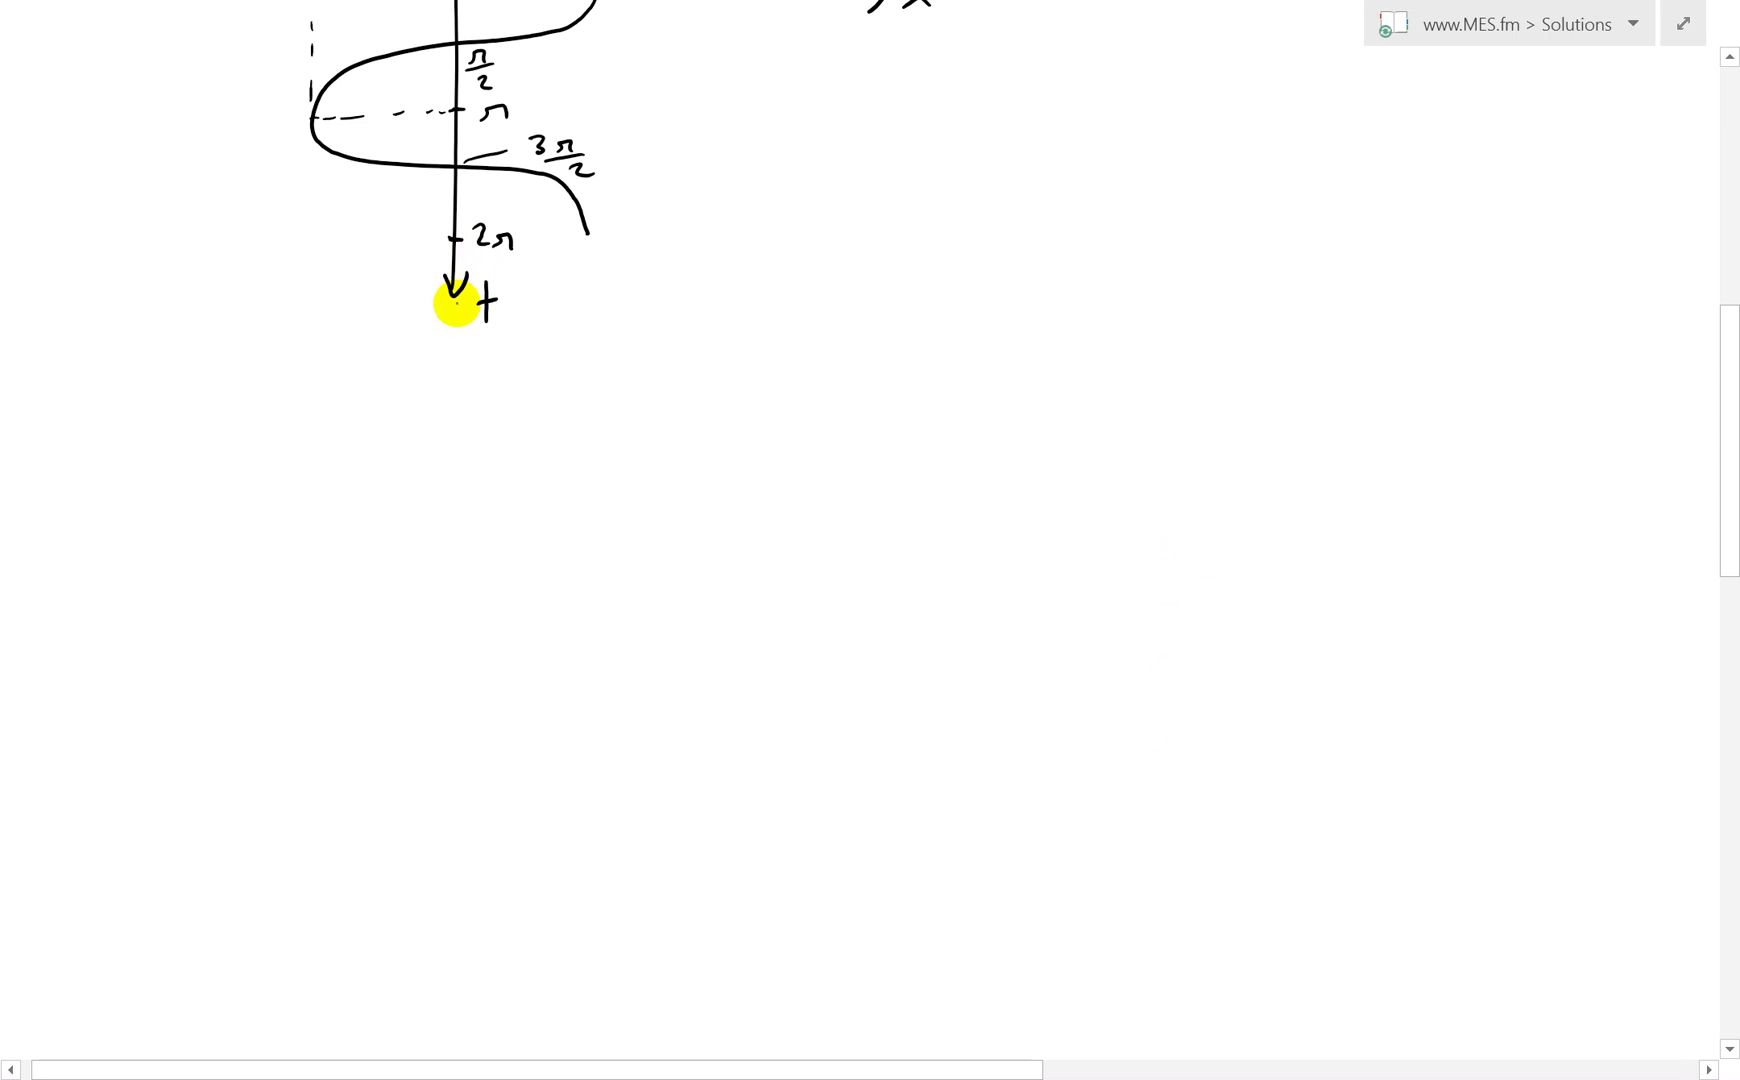
scroll(899, 668, up, 3)
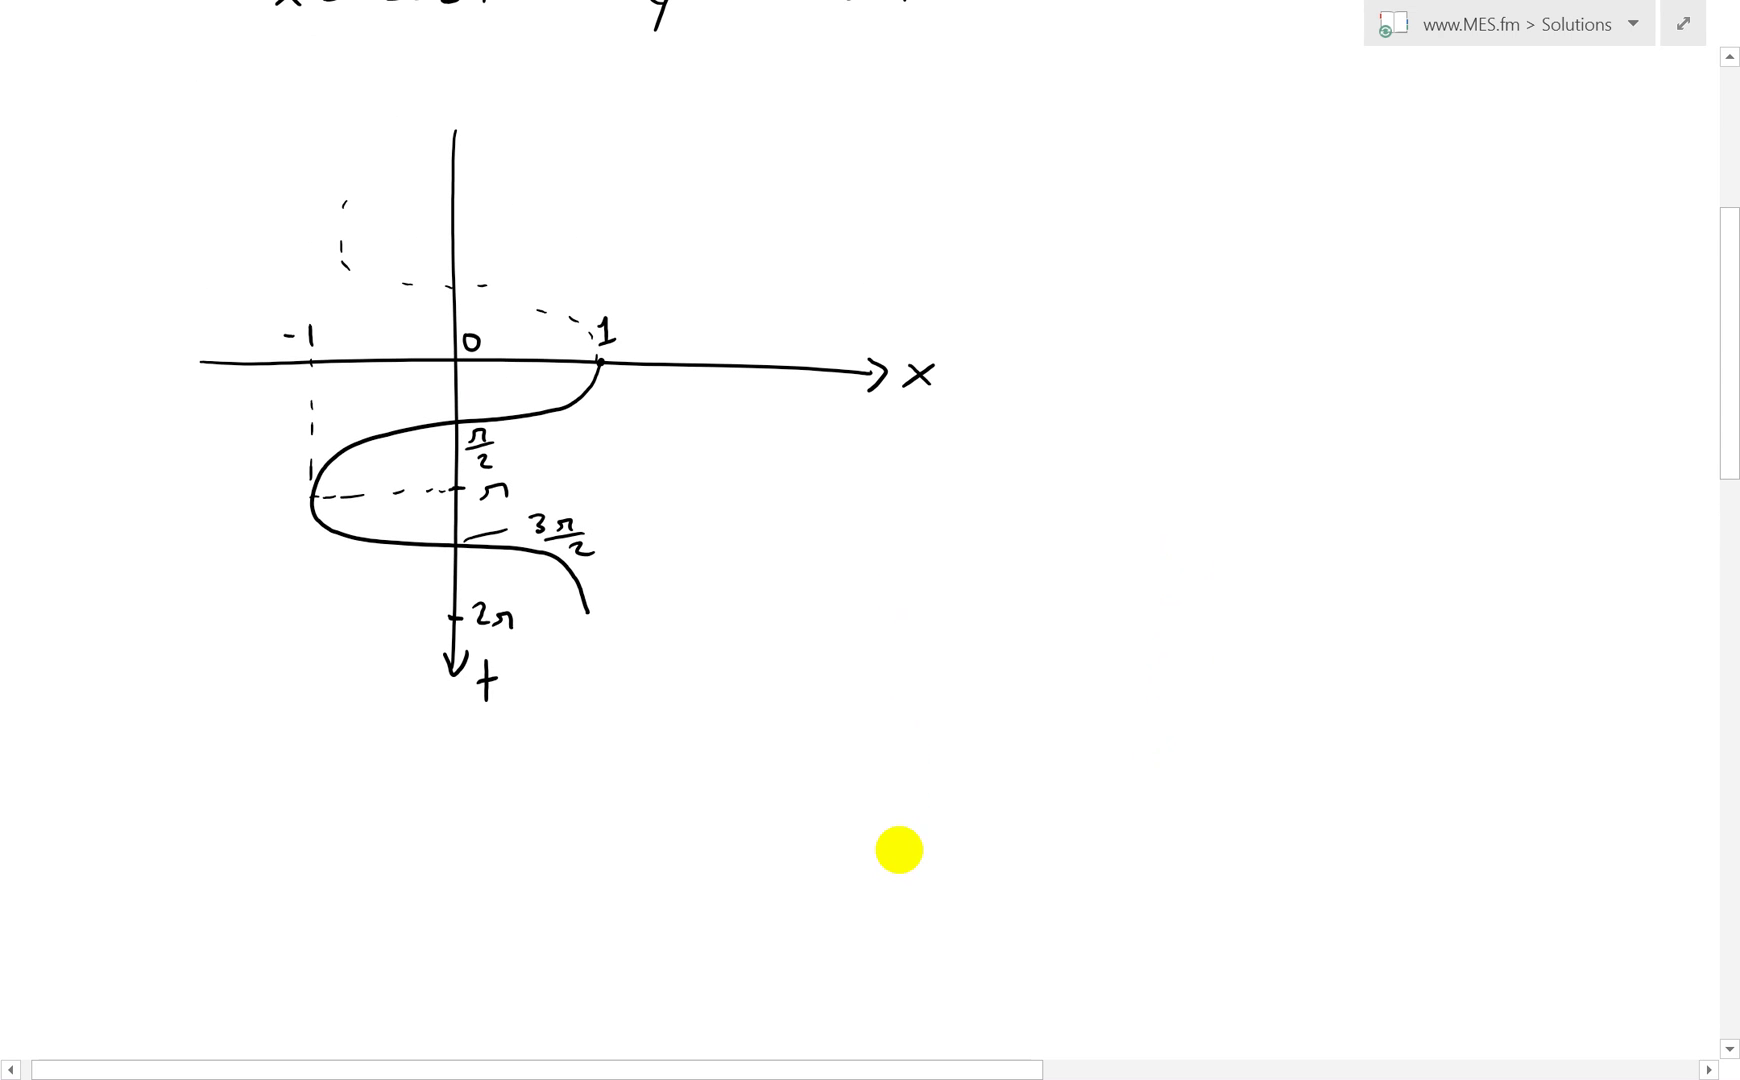
scroll(990, 602, down, 4)
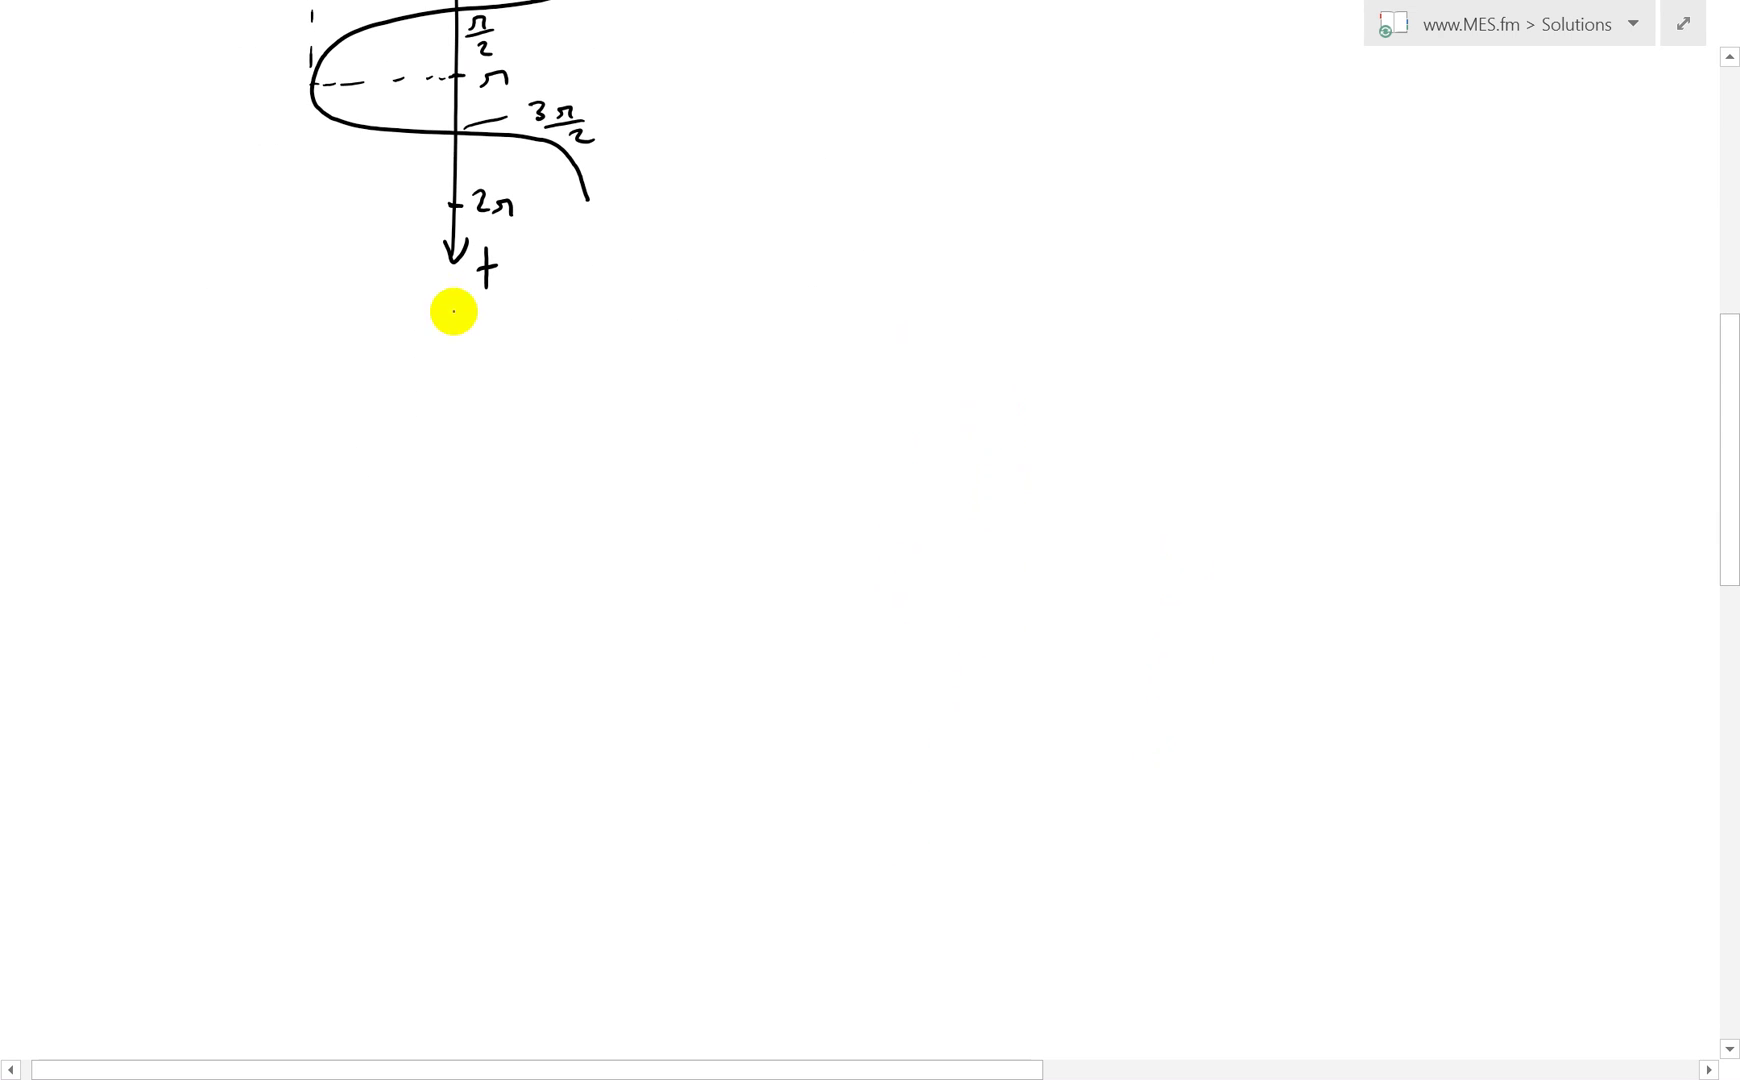
Step: Draw a dotted guide below the t axis and a new vertical axis
click(453, 284)
click(453, 317)
drag(452, 333, 452, 339)
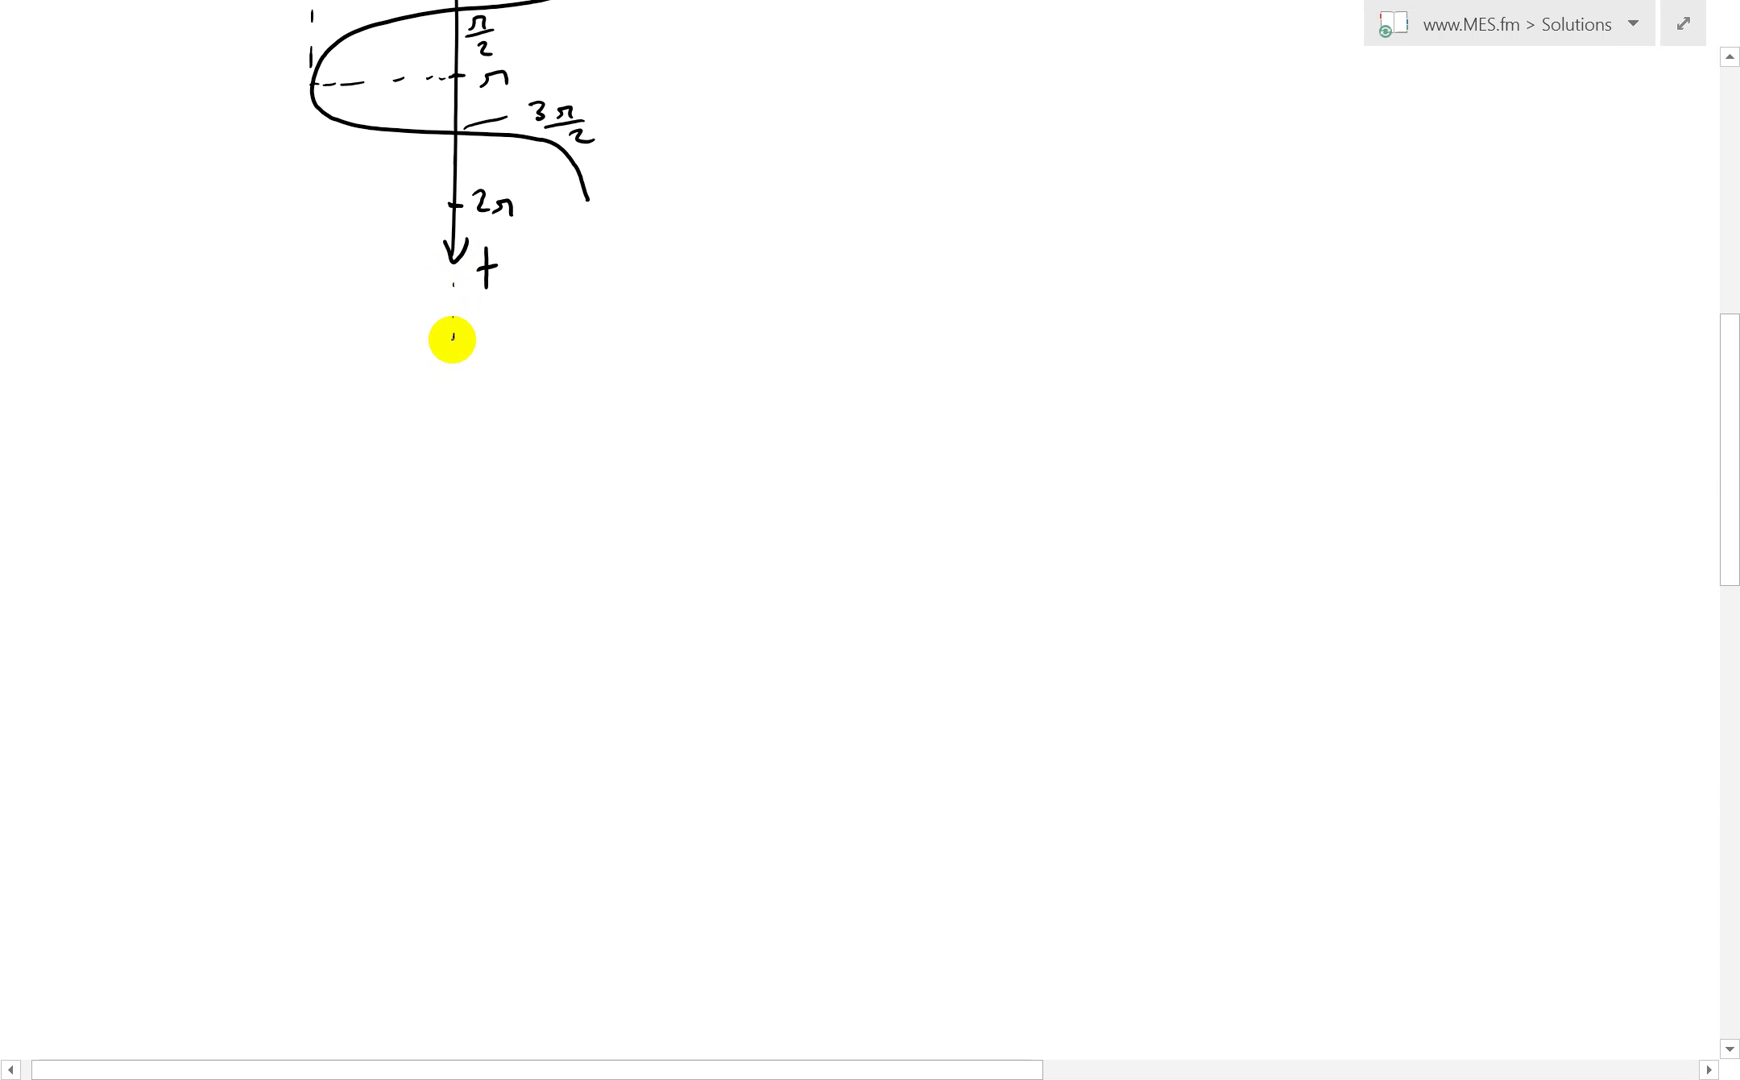
mouse_move(446, 405)
mouse_down()
mouse_move(451, 986)
mouse_move(435, 994)
mouse_up()
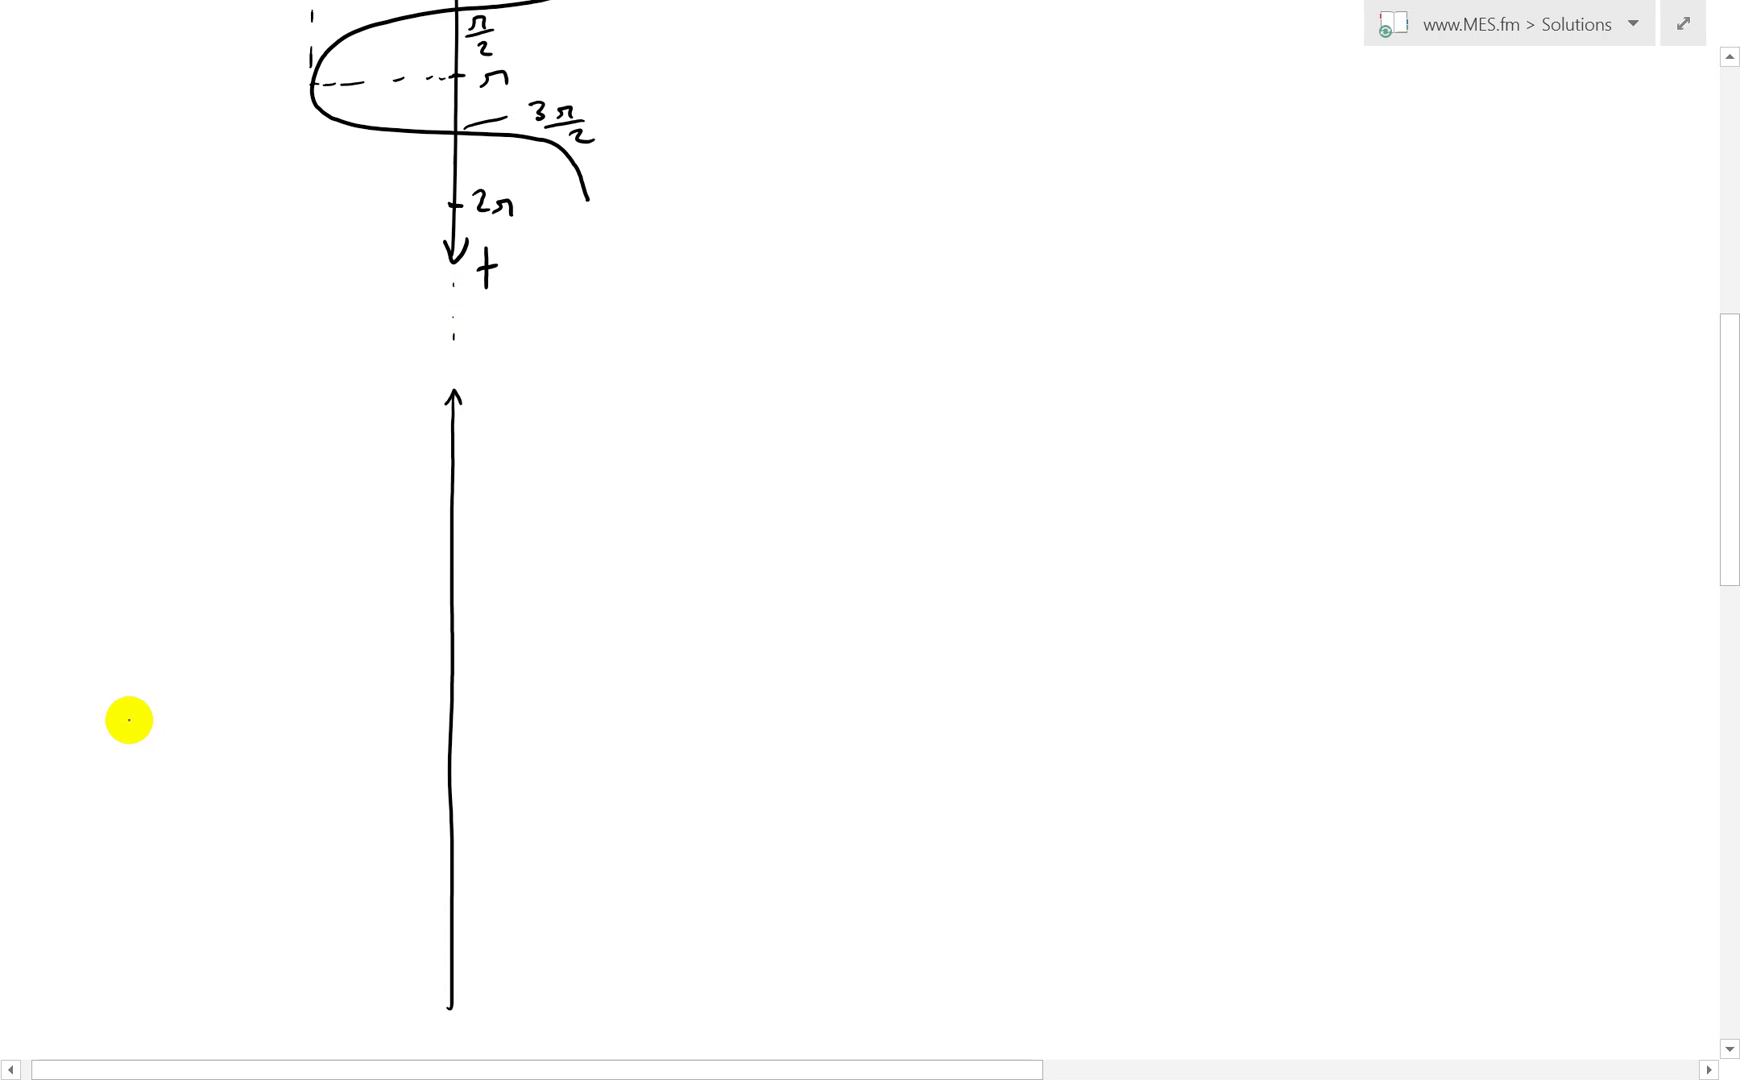
Step: Draw a straight horizontal axis across it, labelled x, and label the vertical axis Y
mouse_move(112, 730)
mouse_down()
mouse_move(451, 725)
mouse_move(929, 761)
mouse_up()
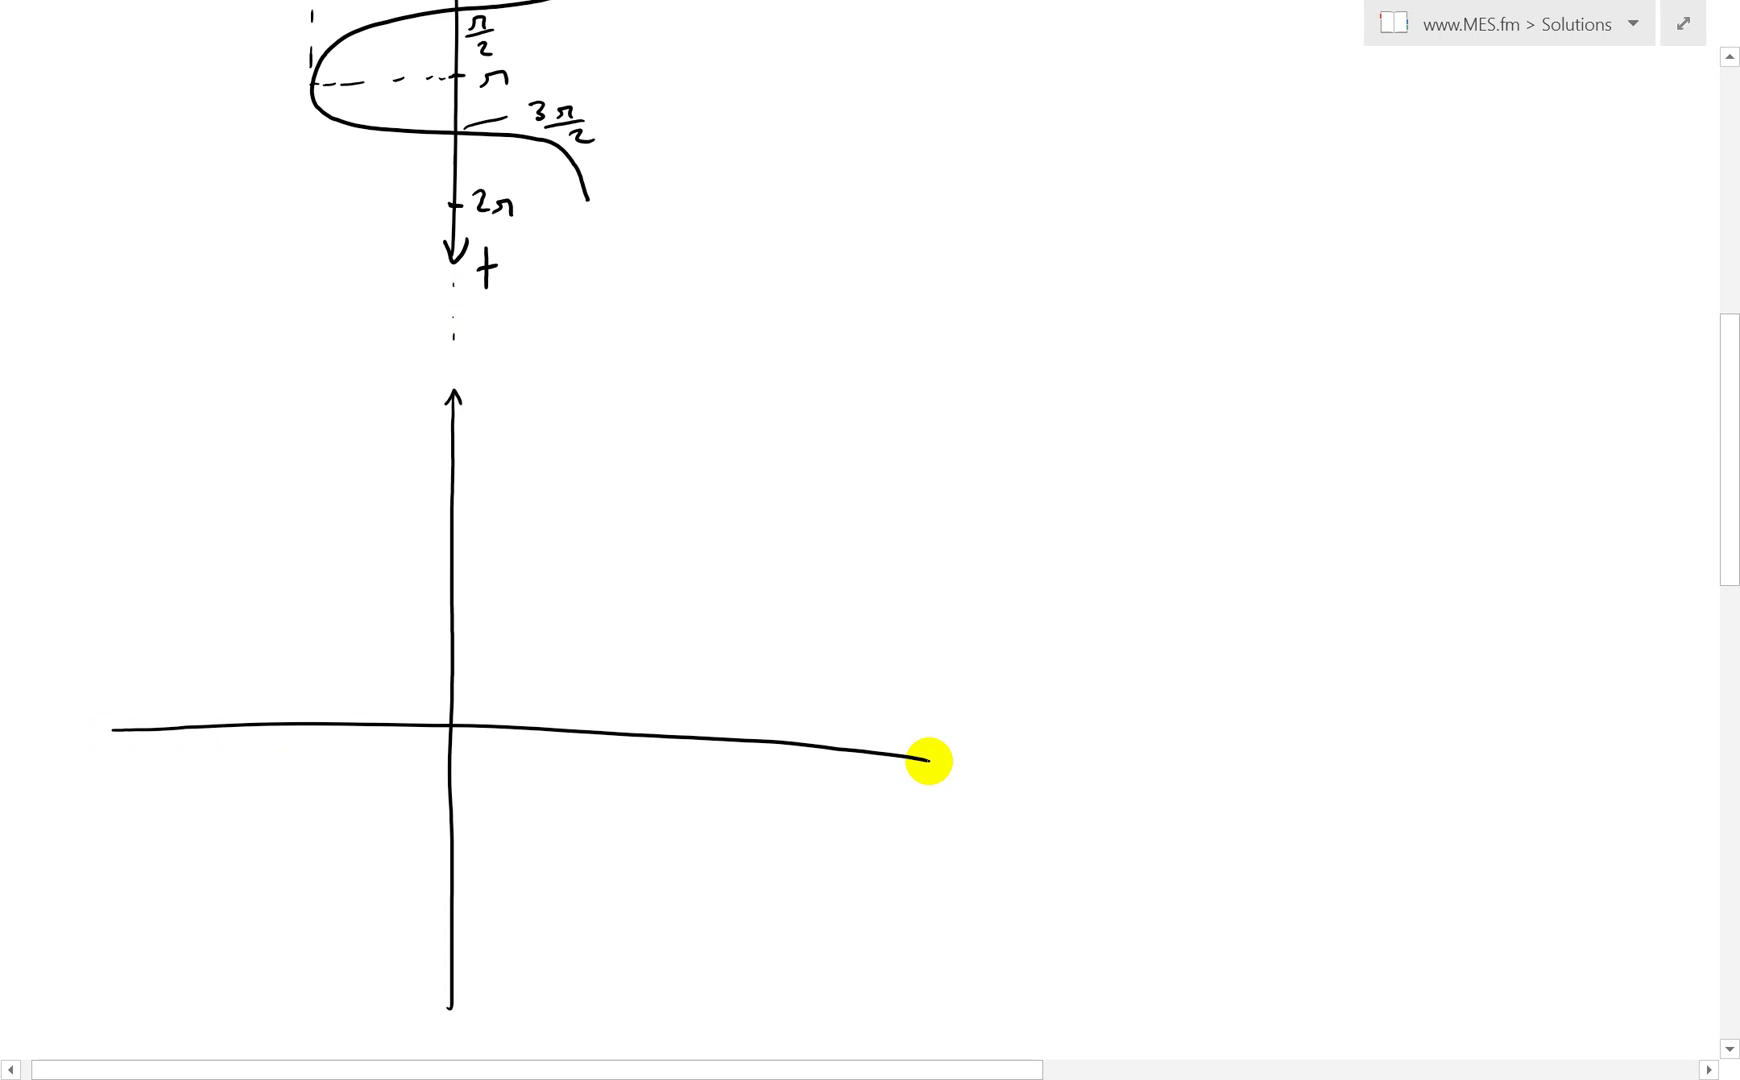
key(ctrl+z)
mouse_move(105, 736)
mouse_down()
mouse_move(840, 724)
mouse_move(840, 740)
mouse_move(878, 718)
mouse_move(900, 739)
mouse_up()
drag(899, 716, 873, 739)
drag(470, 357, 481, 376)
drag(492, 356, 481, 395)
Step: Draw a dashed line extending right from the Y label
scroll(1114, 530, up, 1)
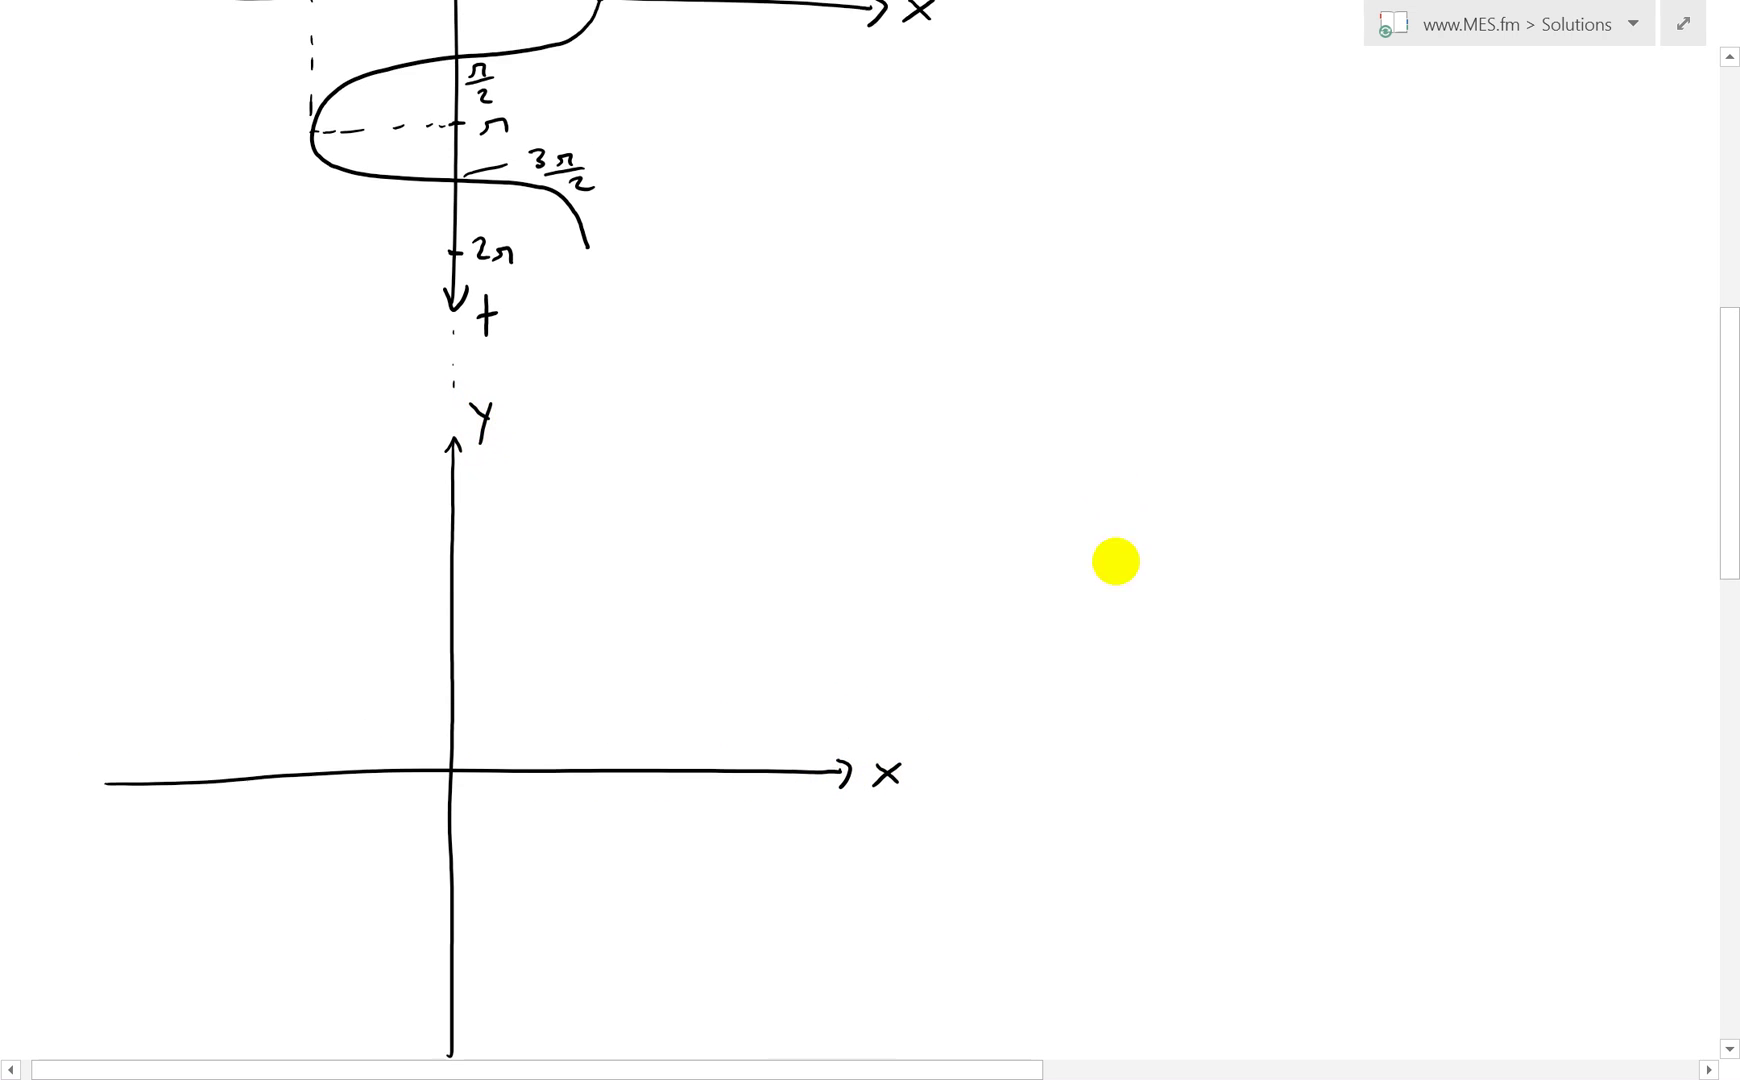
scroll(1114, 530, up, 5)
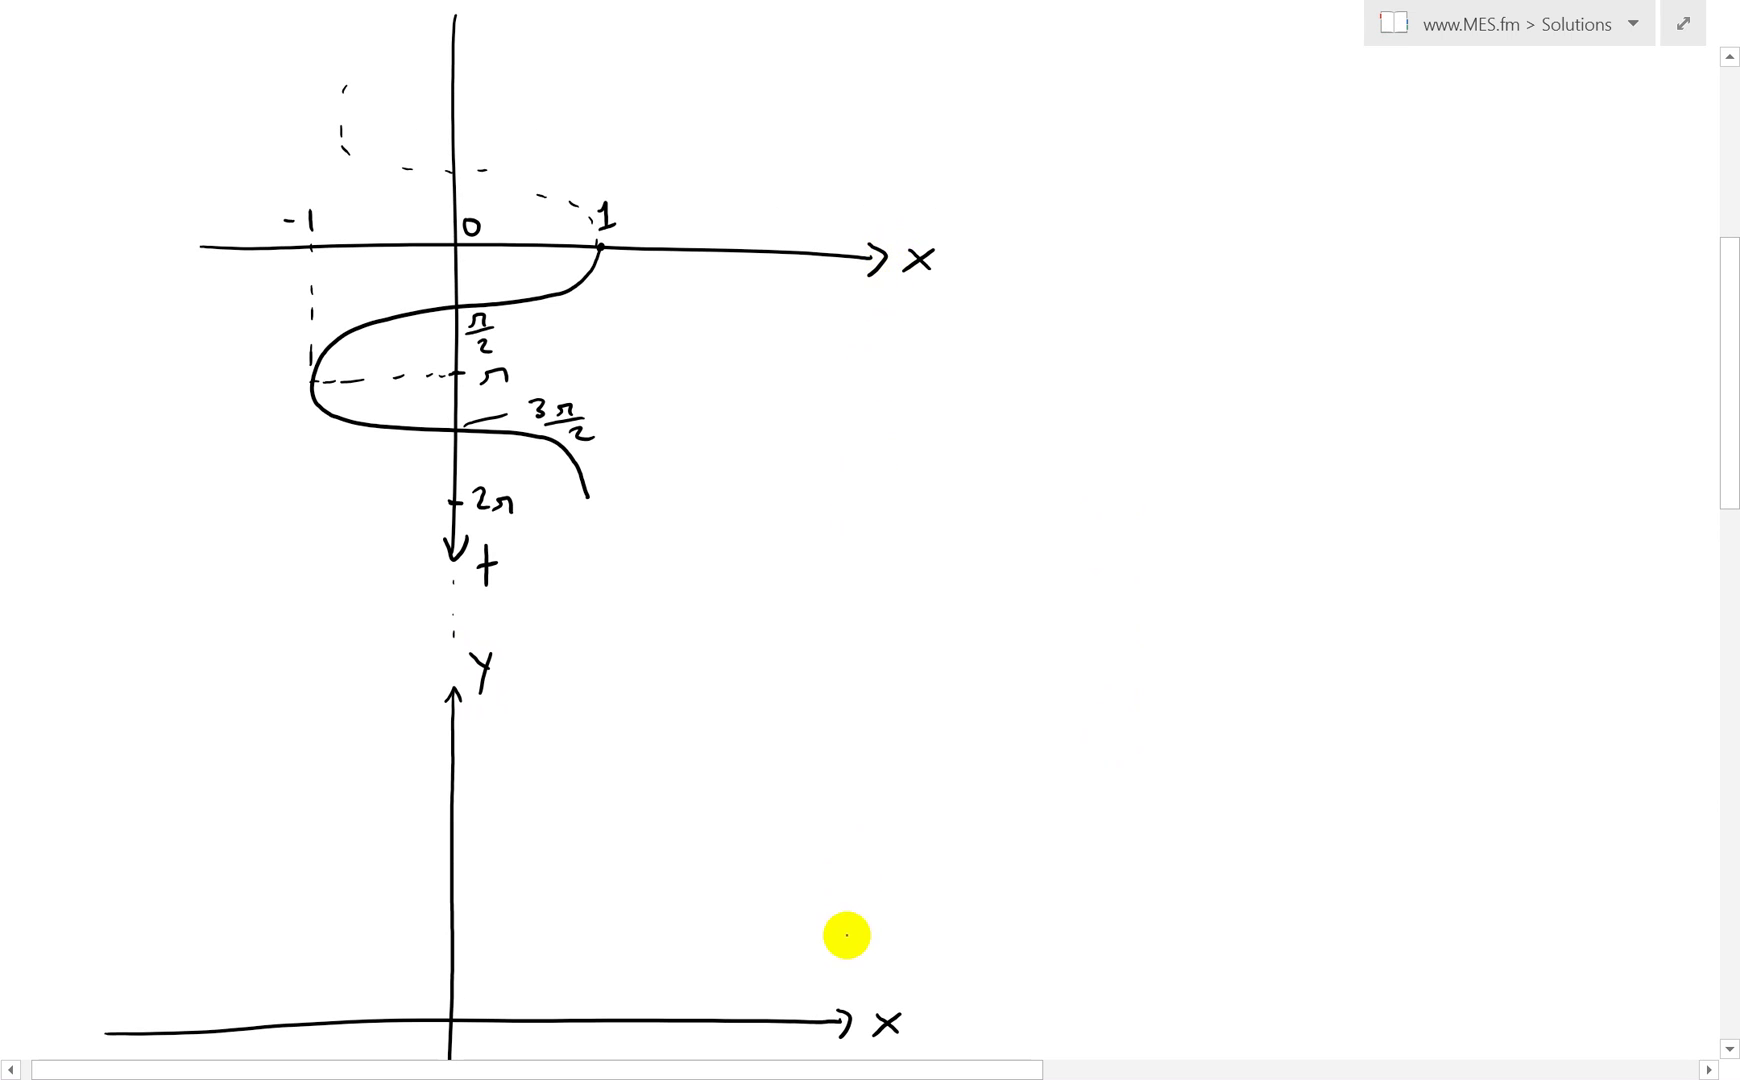
scroll(1115, 614, down, 3)
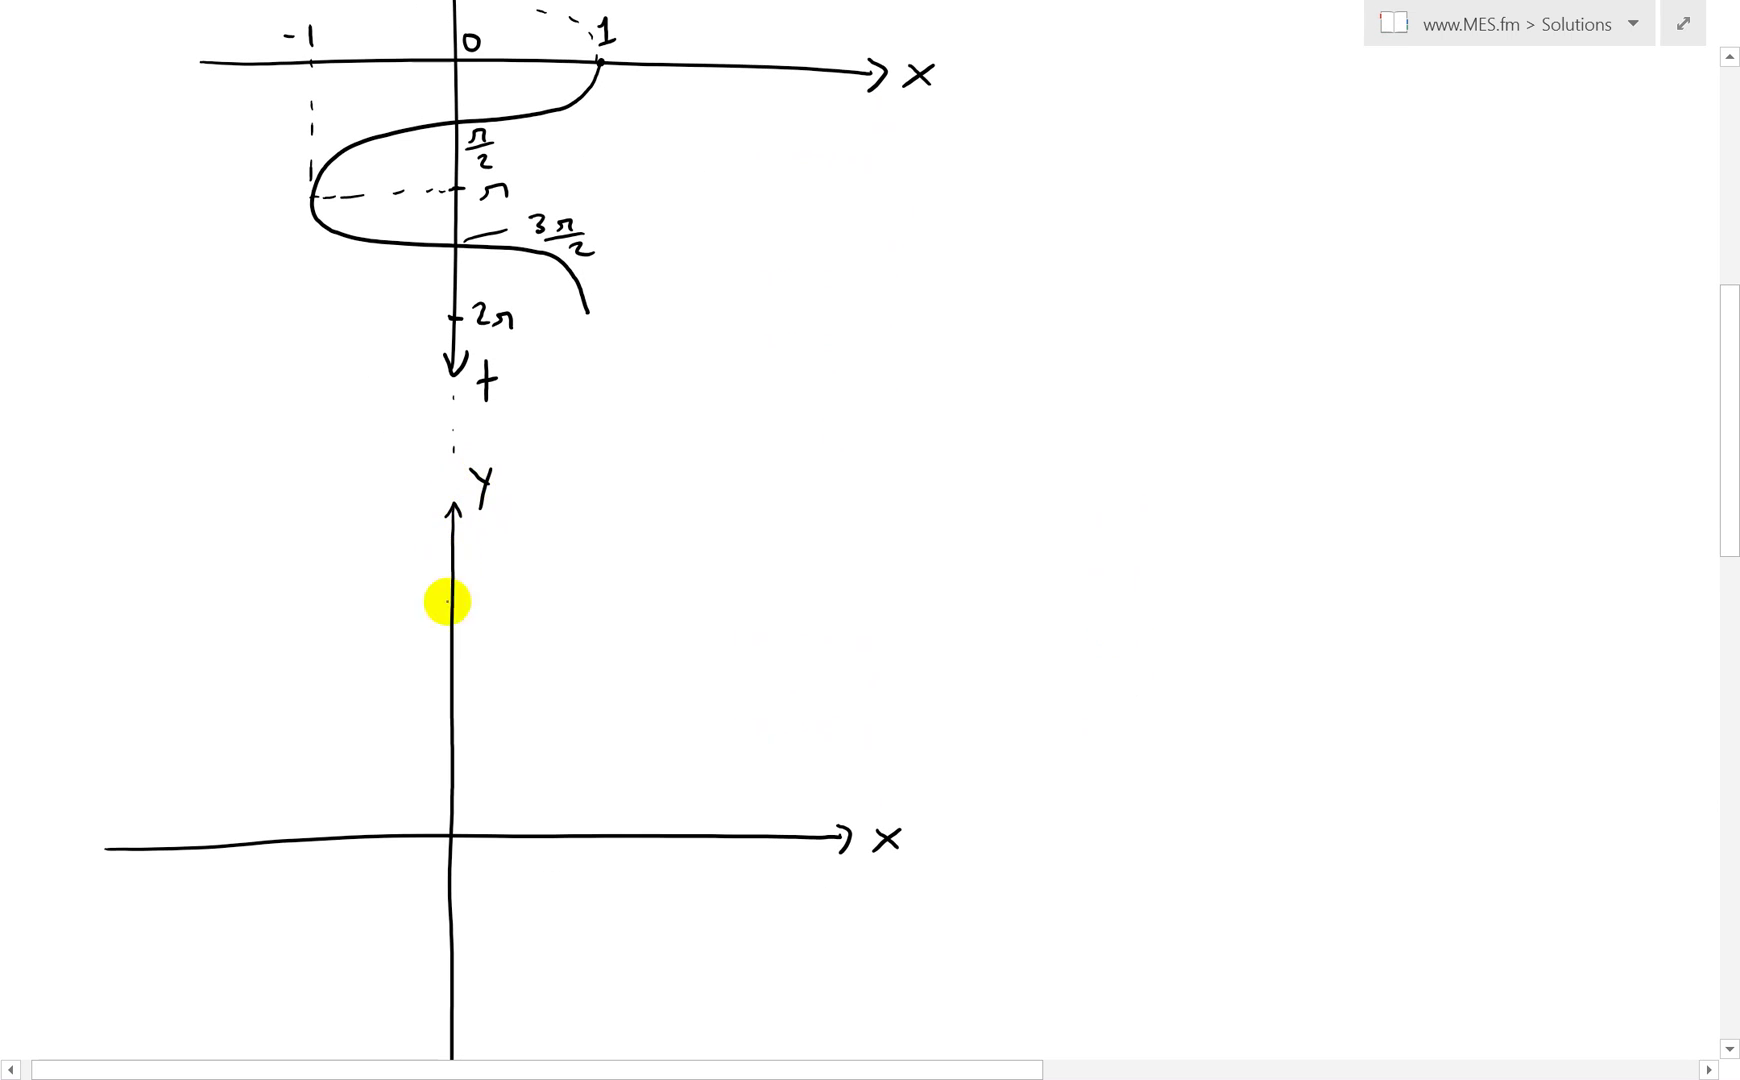
scroll(1130, 804, right, 2)
scroll(1130, 804, down, 1)
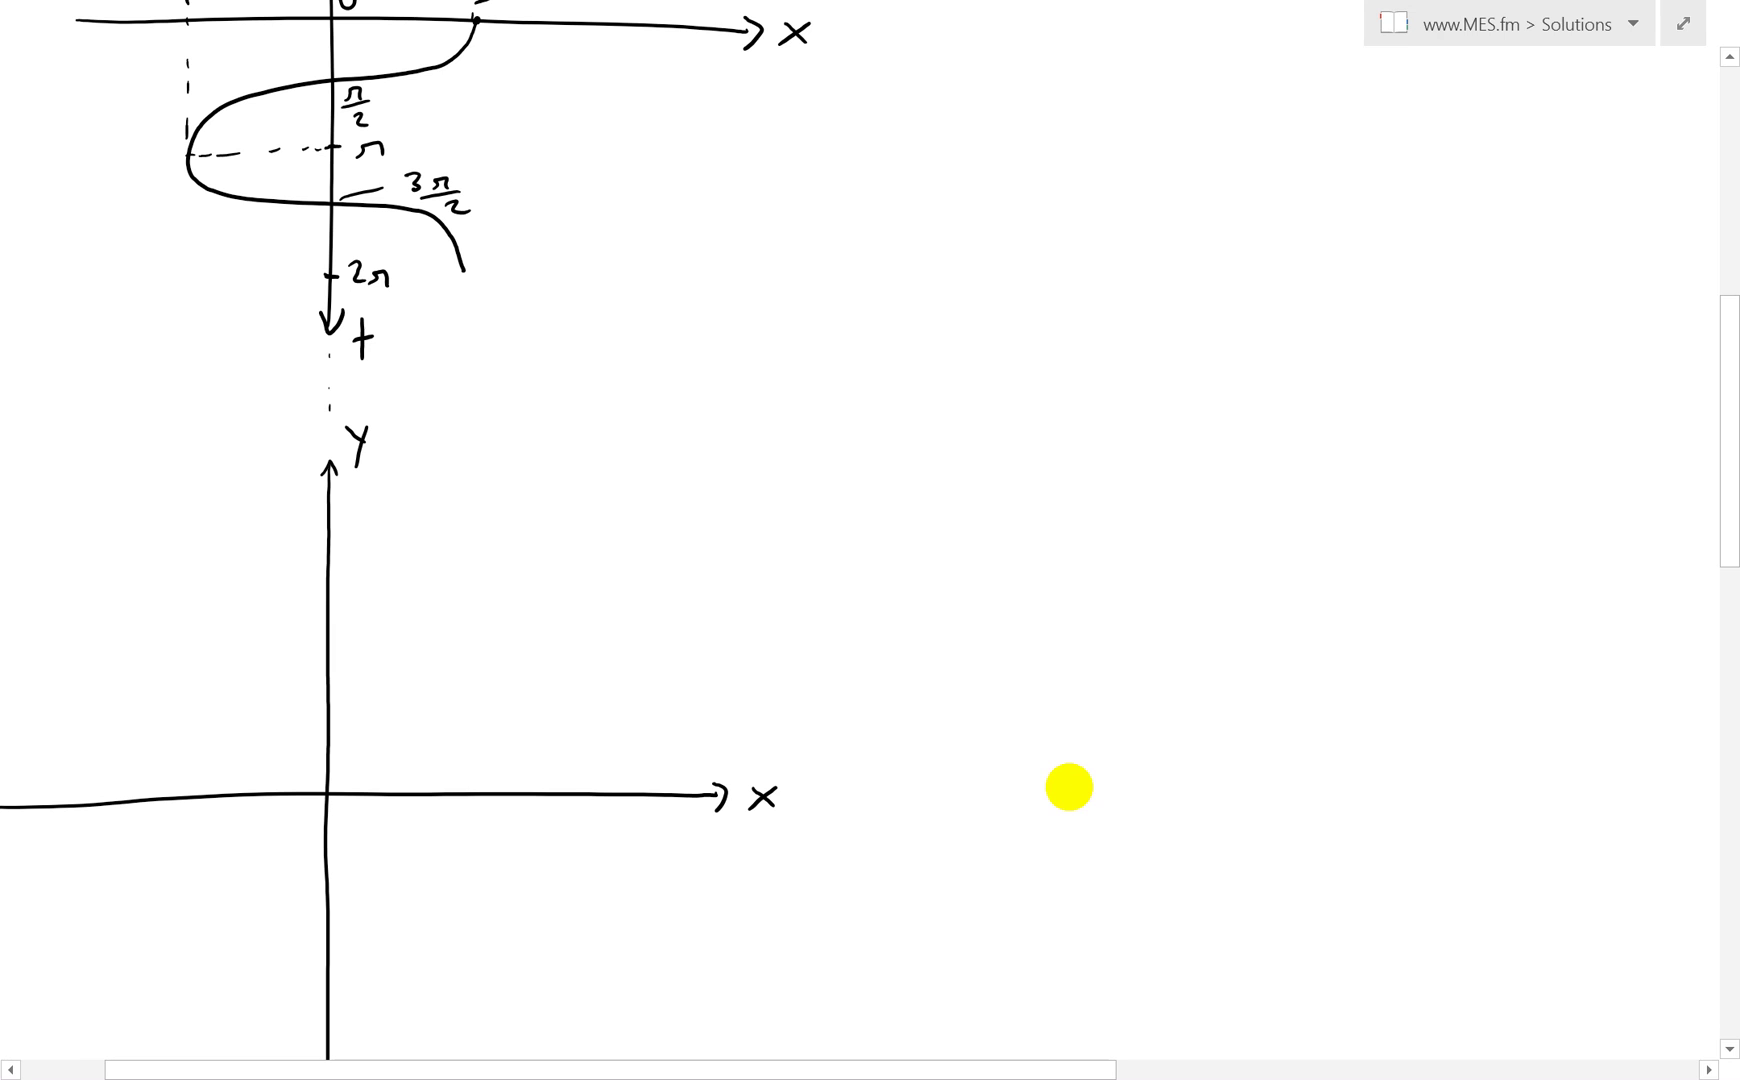
drag(387, 463, 582, 465)
drag(702, 464, 708, 463)
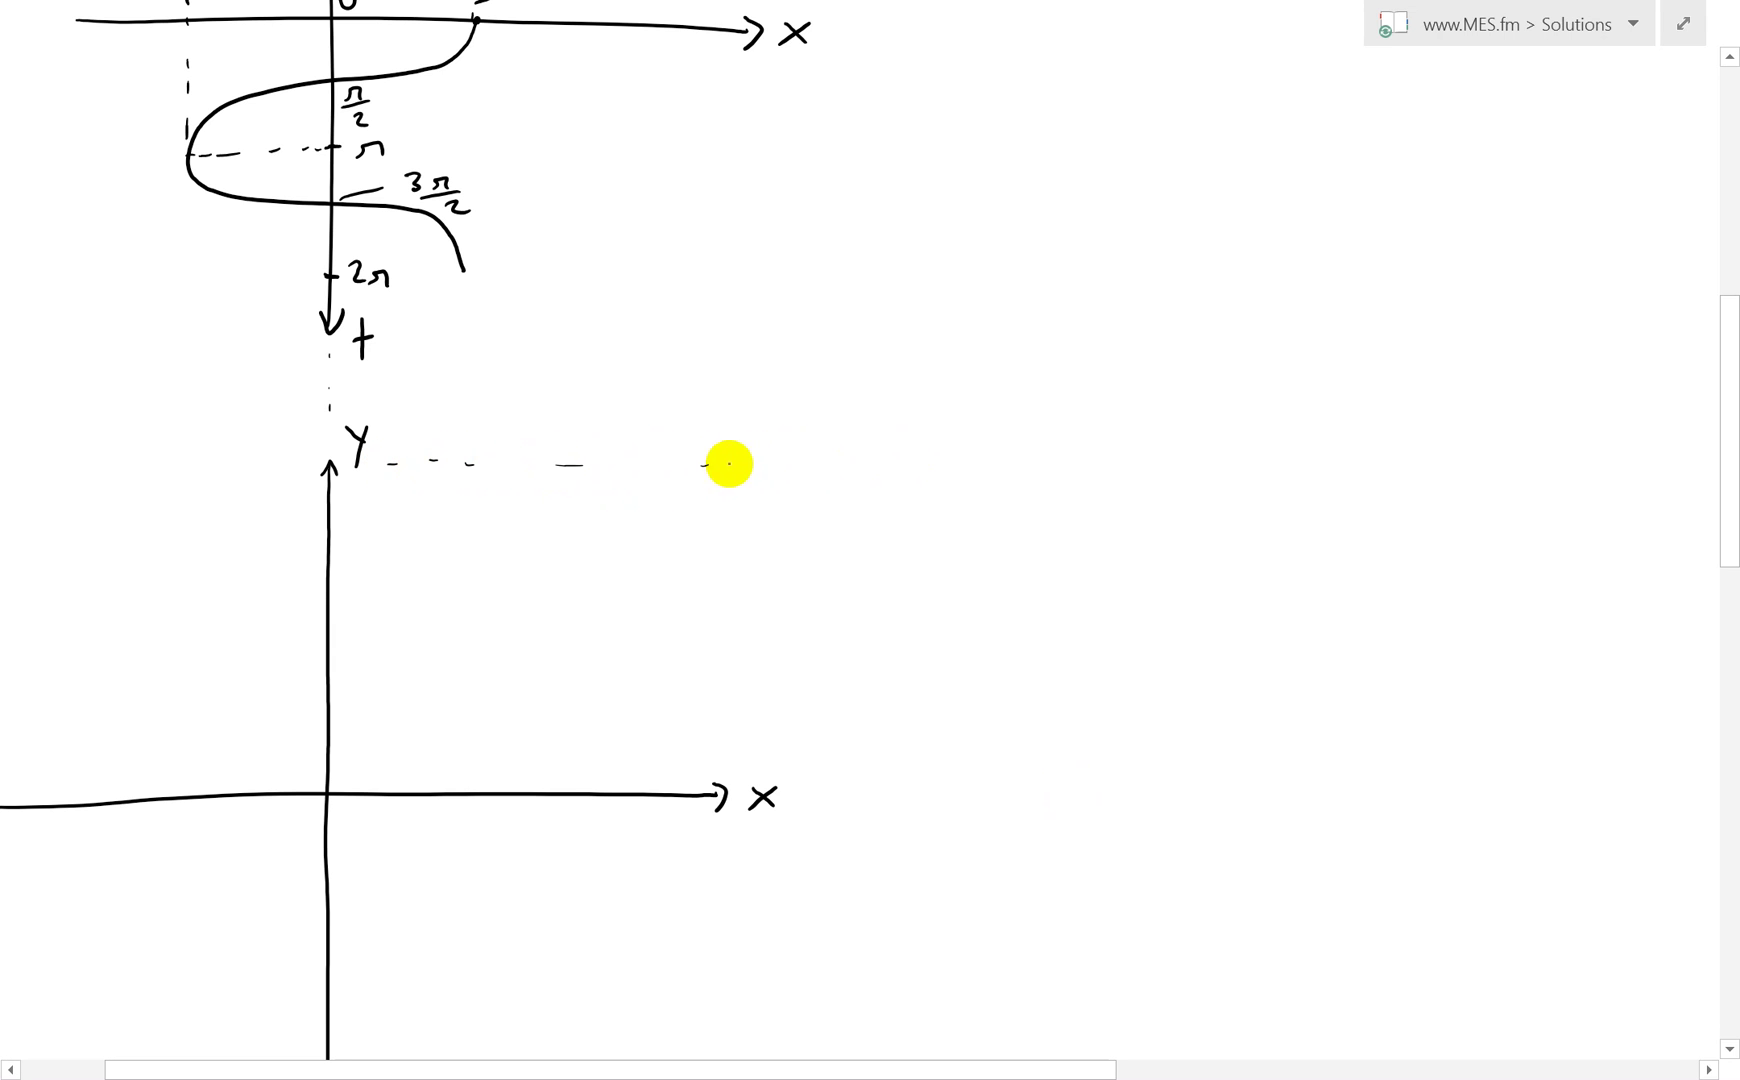
drag(854, 463, 868, 463)
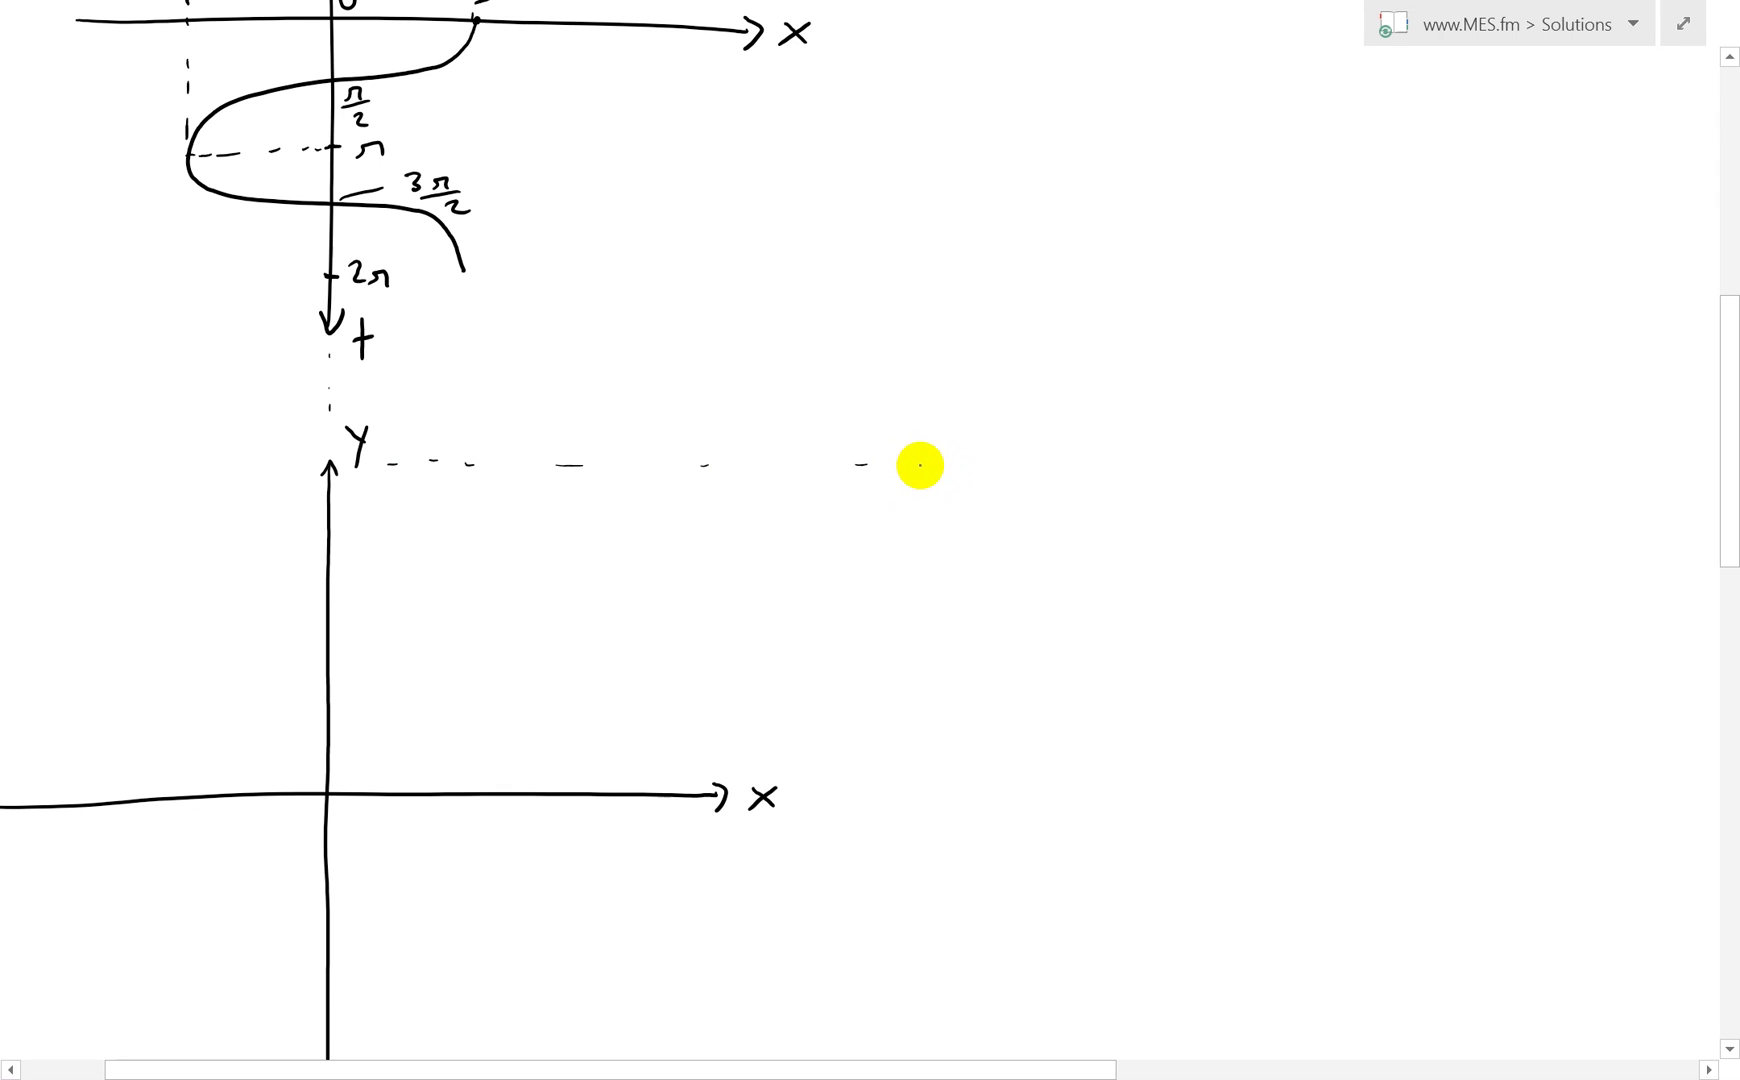
Step: Draw a second vertical axis with an upward arrowhead at the dashed line's end
mouse_move(920, 463)
mouse_down()
mouse_move(944, 468)
mouse_move(910, 1058)
mouse_up()
scroll(1255, 575, down, 3)
key(ctrl+z)
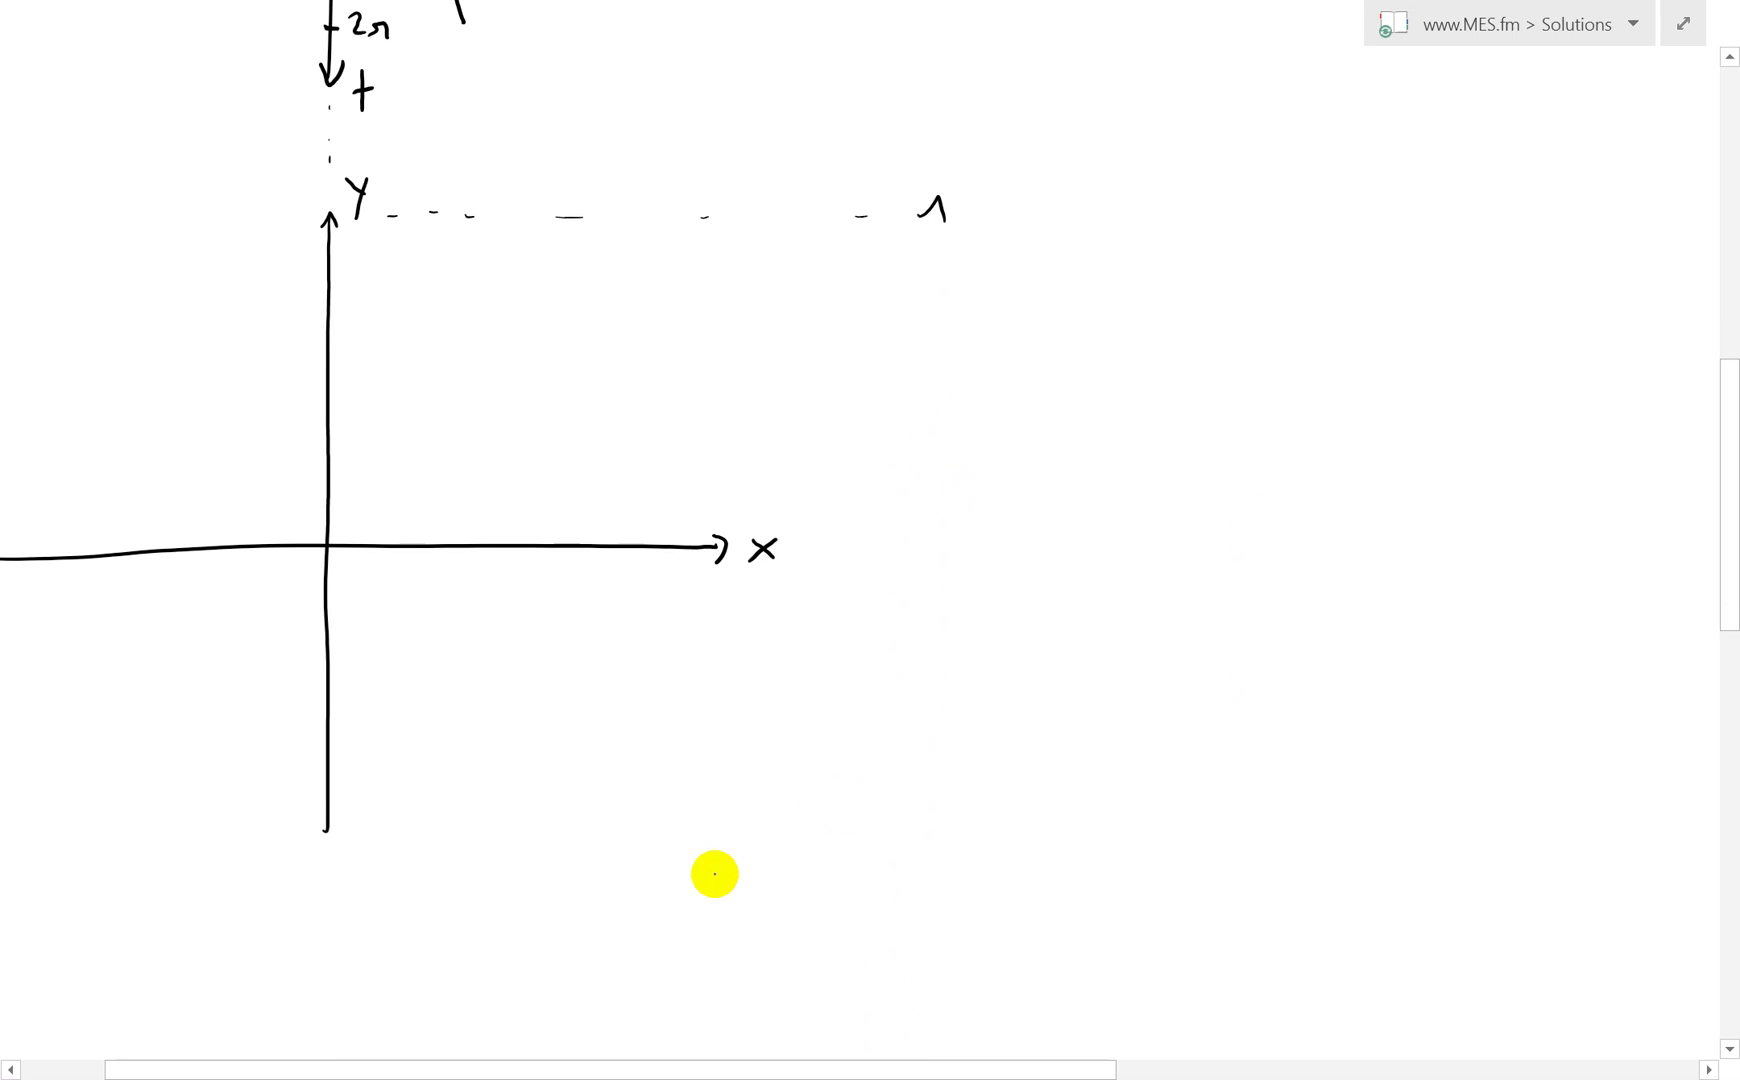
drag(934, 246, 924, 812)
scroll(905, 548, left, 3)
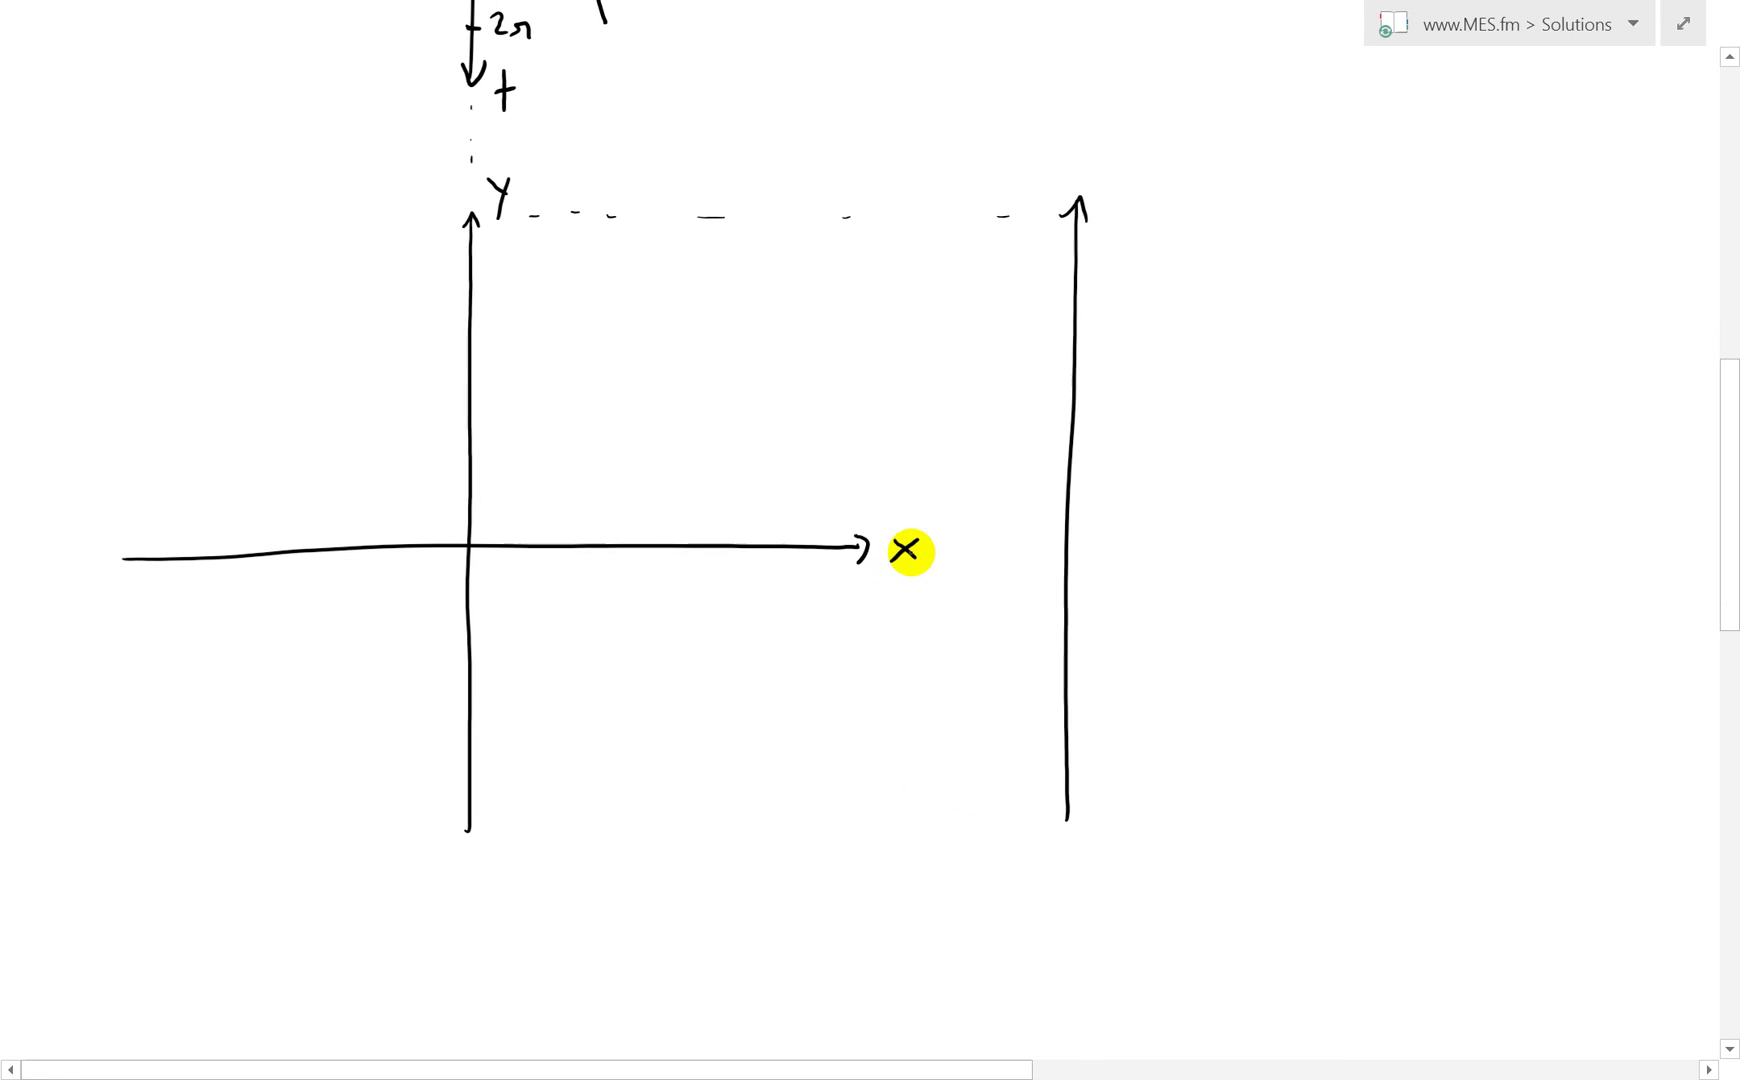
Step: Add a horizontal t axis through the right vertical arrow and label it Y and t
drag(1002, 551, 1503, 552)
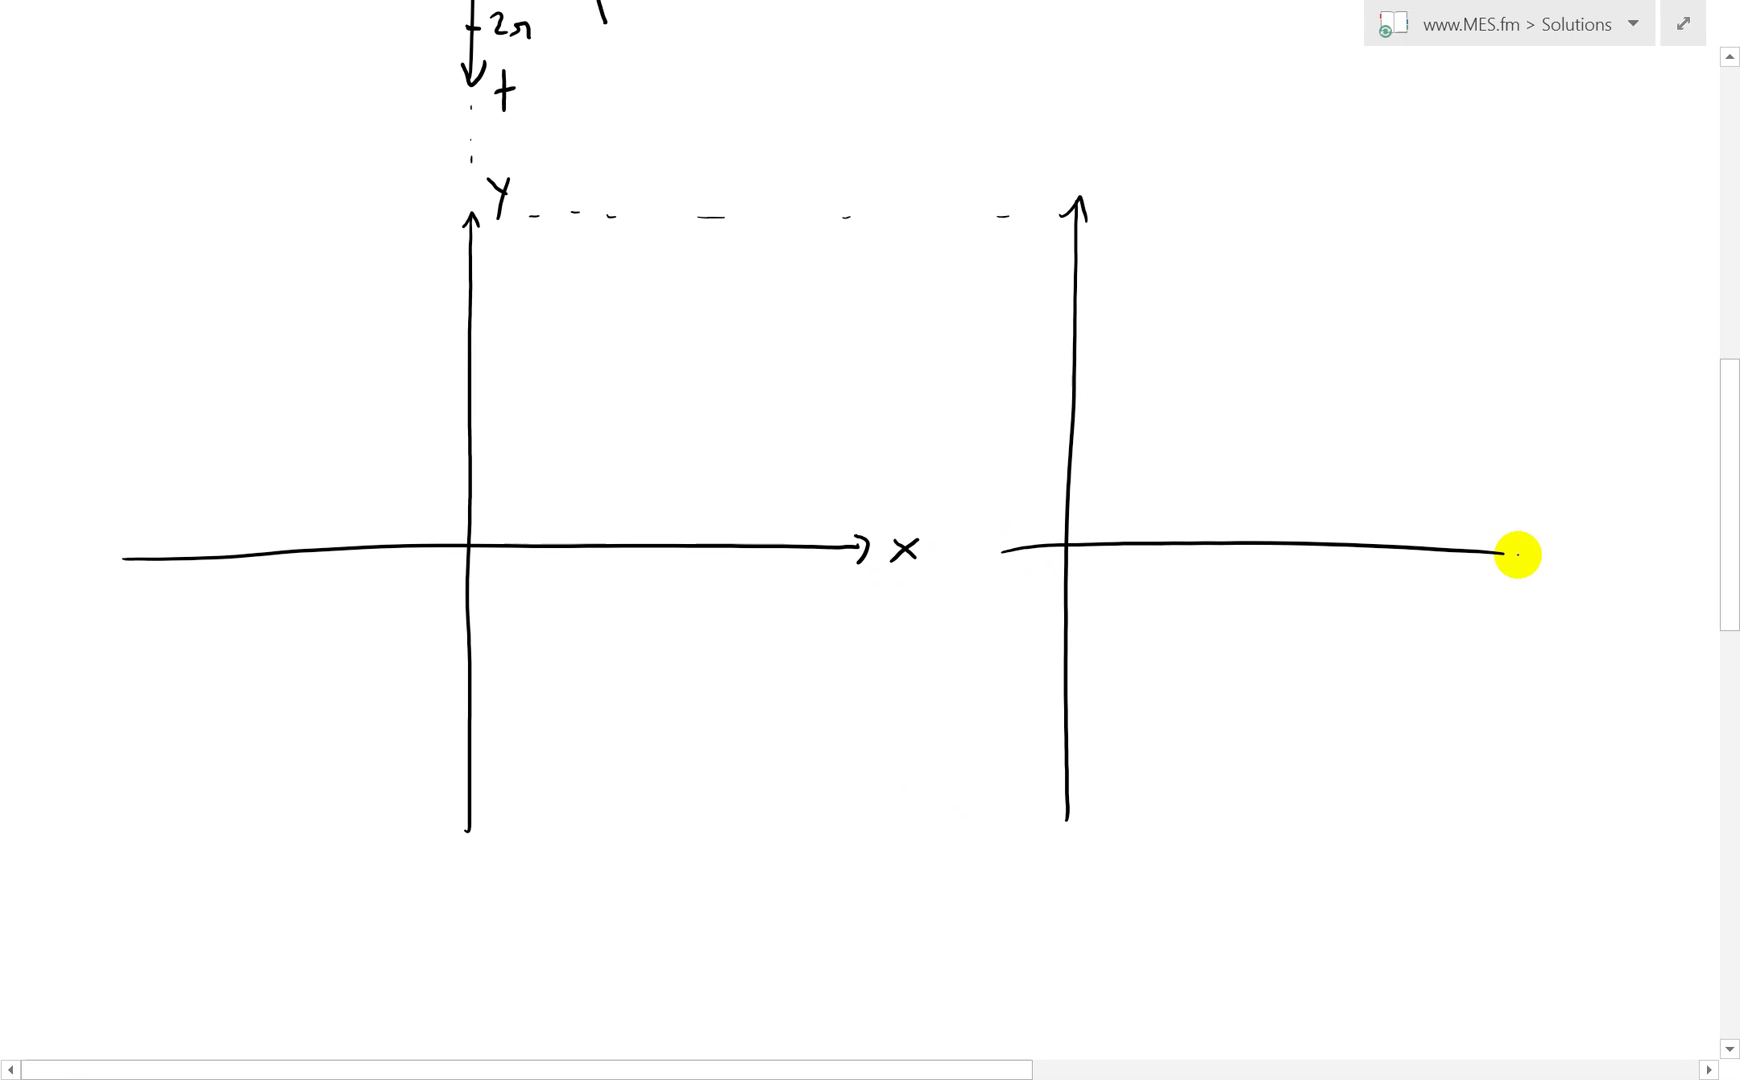
drag(1117, 159, 1105, 197)
drag(1100, 155, 1107, 177)
drag(994, 785, 652, 734)
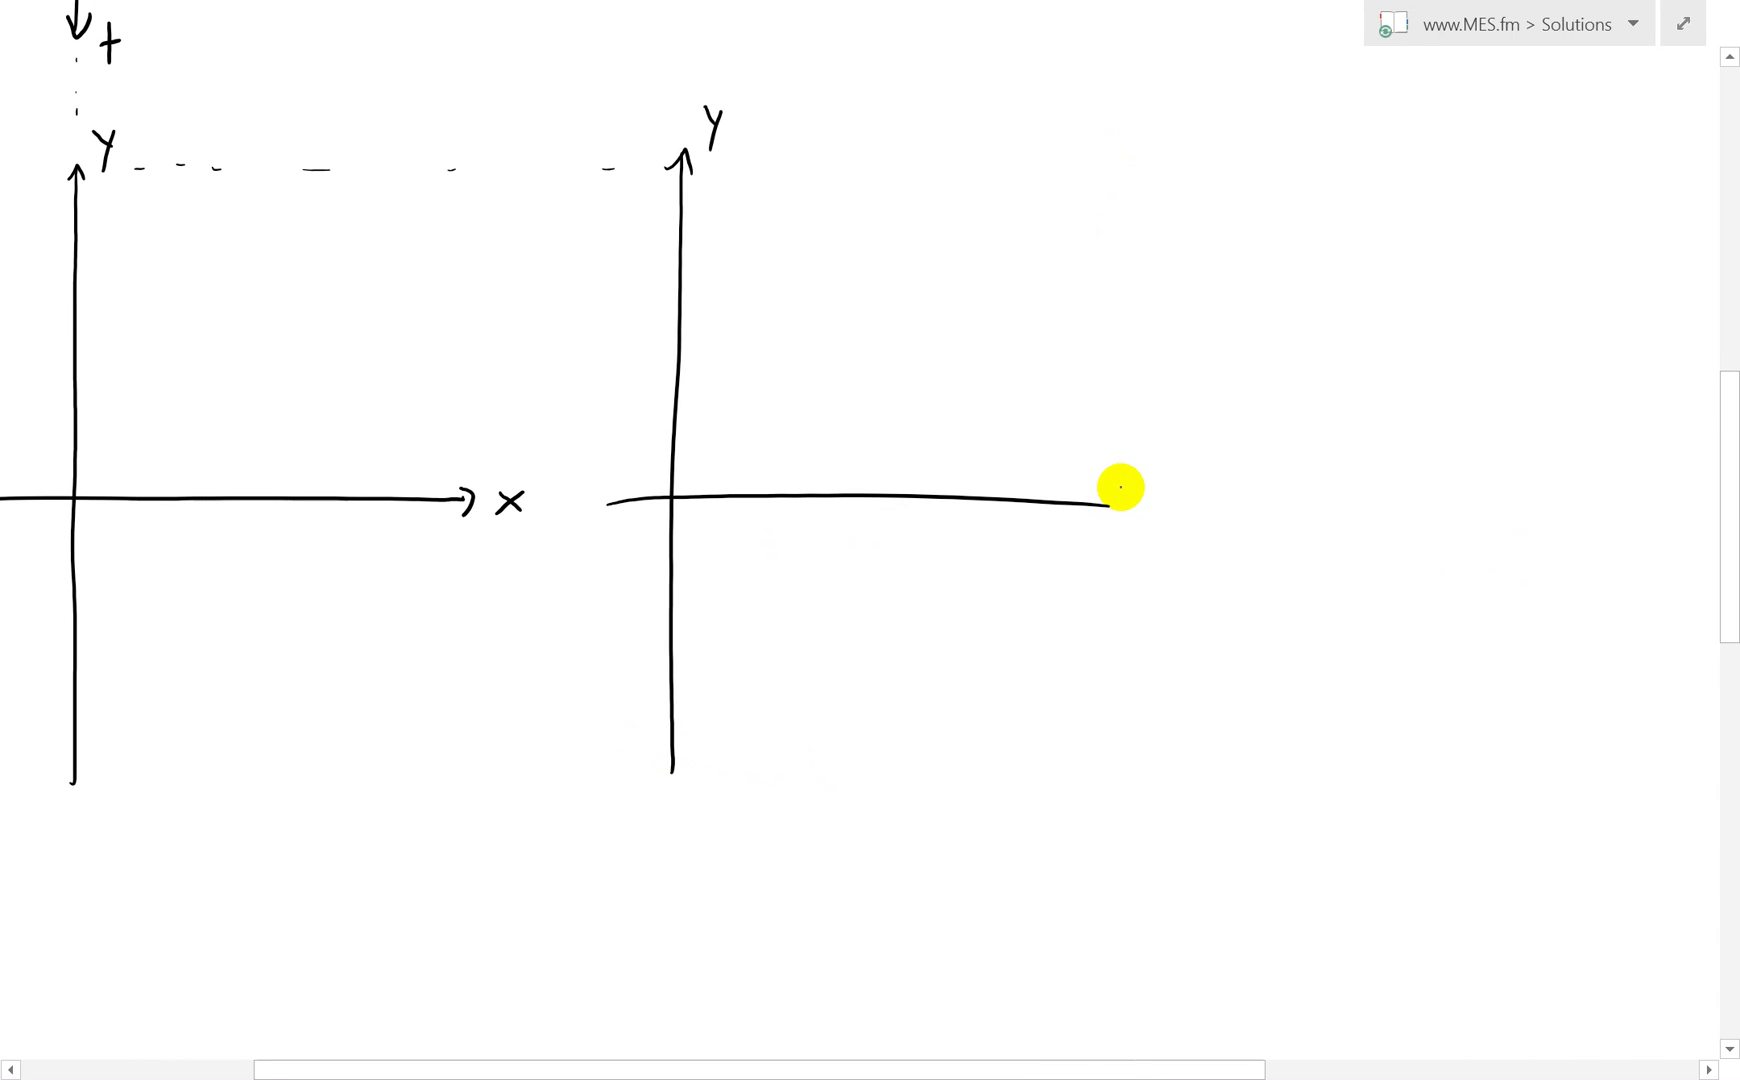
key(ctrl+z)
drag(616, 502, 713, 496)
mouse_move(854, 496)
mouse_down()
mouse_move(1251, 504)
mouse_move(1228, 501)
mouse_move(1238, 522)
mouse_move(1286, 497)
mouse_up()
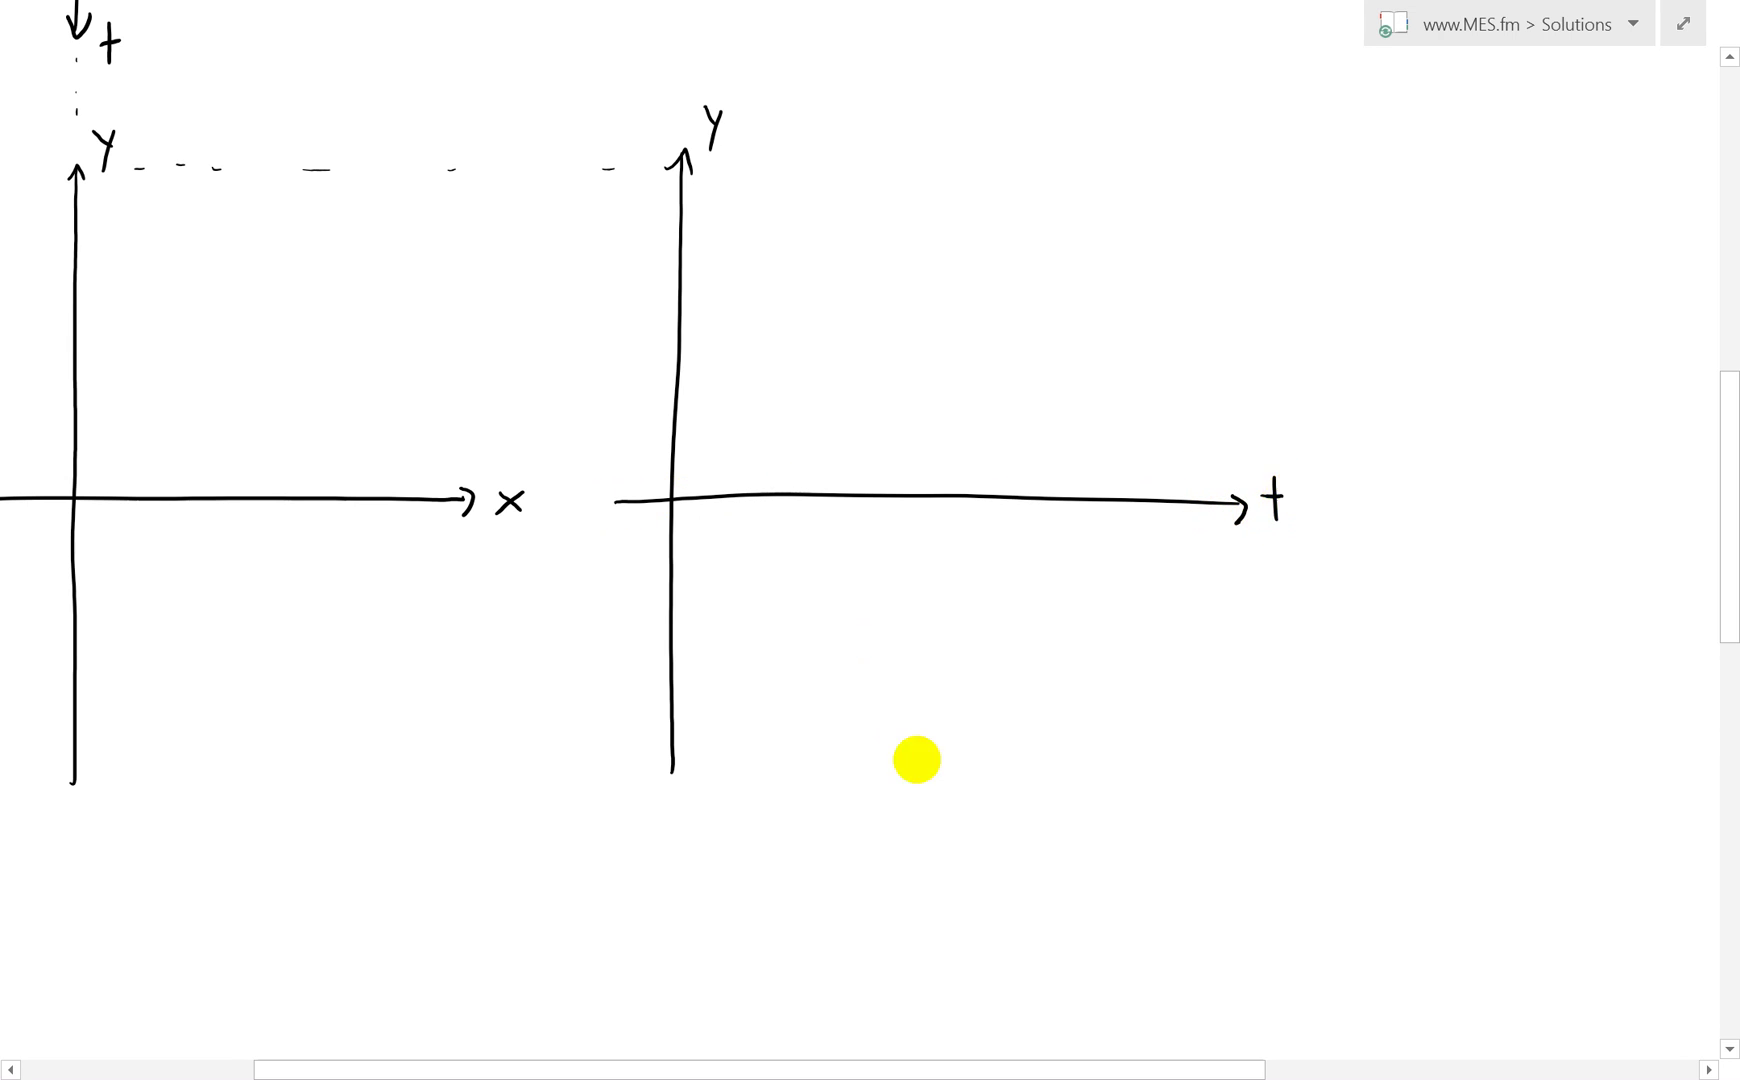
Step: Draw a leader line from the upper cosine curve and begin writing x = cos t
scroll(905, 730, up, 5)
scroll(905, 730, left, 4)
scroll(1097, 732, right, 4)
scroll(1140, 590, down, 1)
scroll(1126, 788, up, 3)
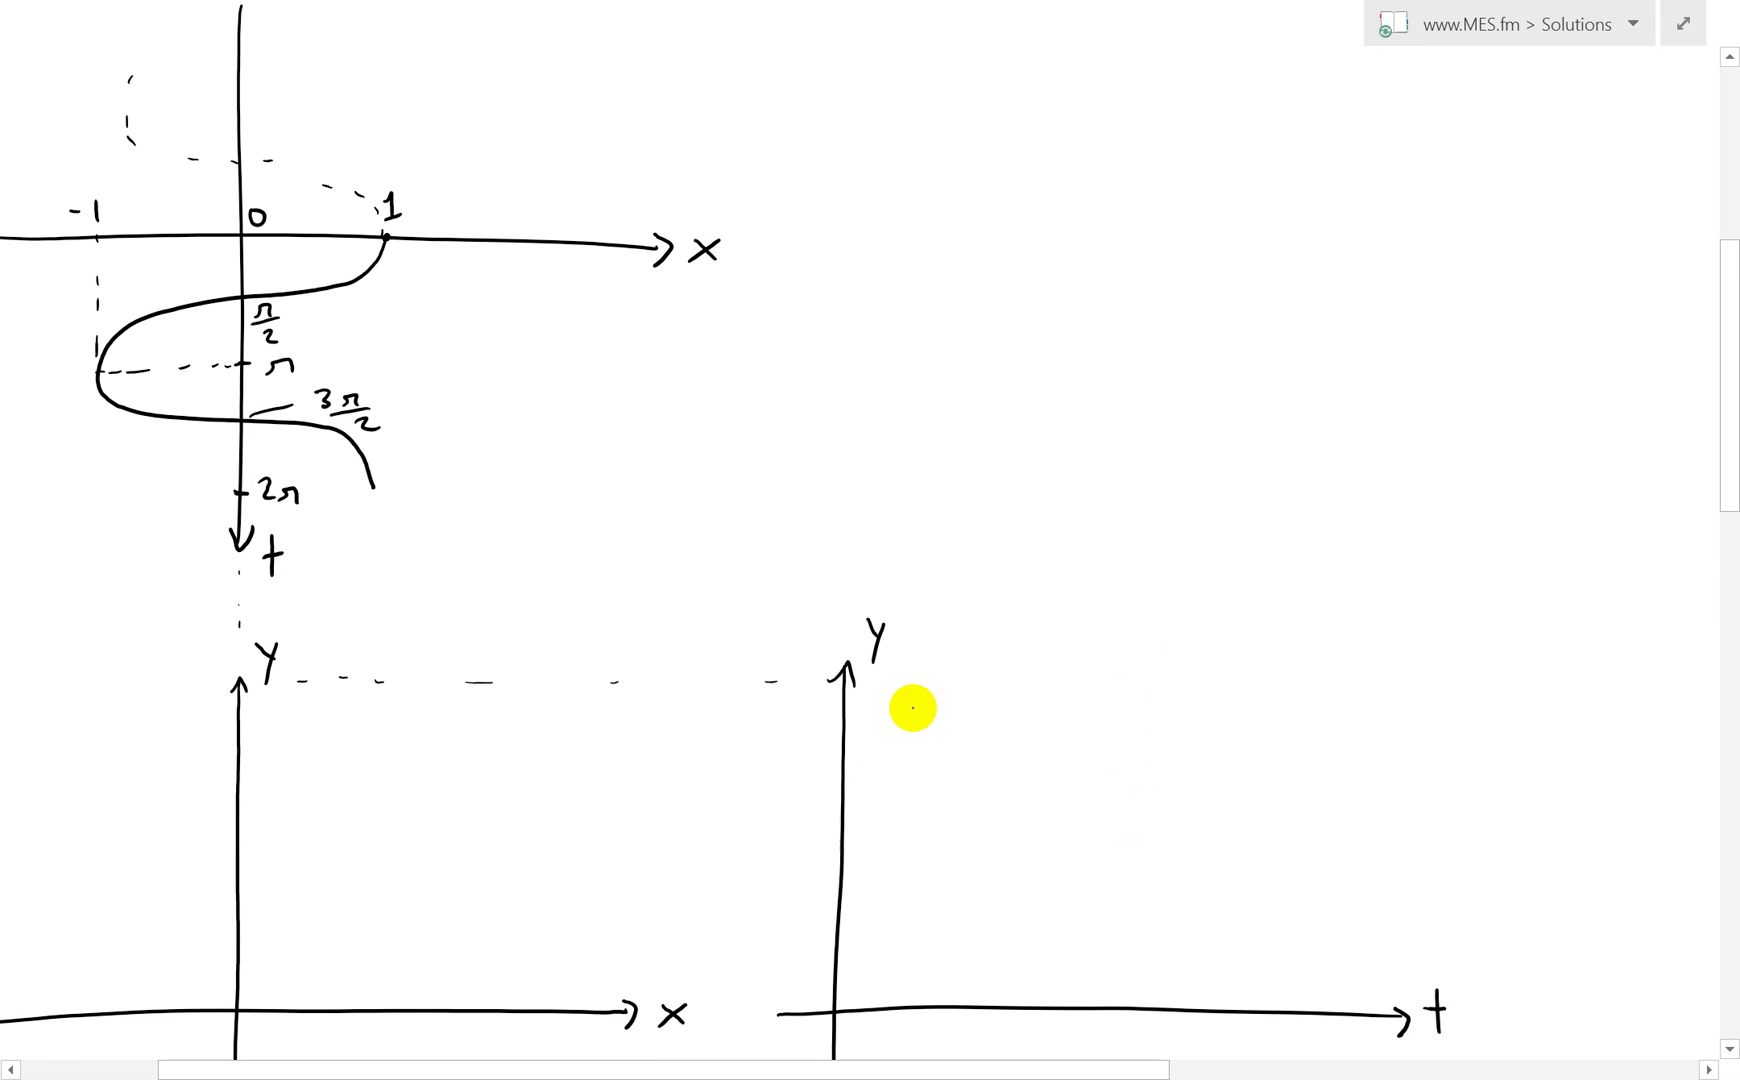
scroll(1223, 808, up, 5)
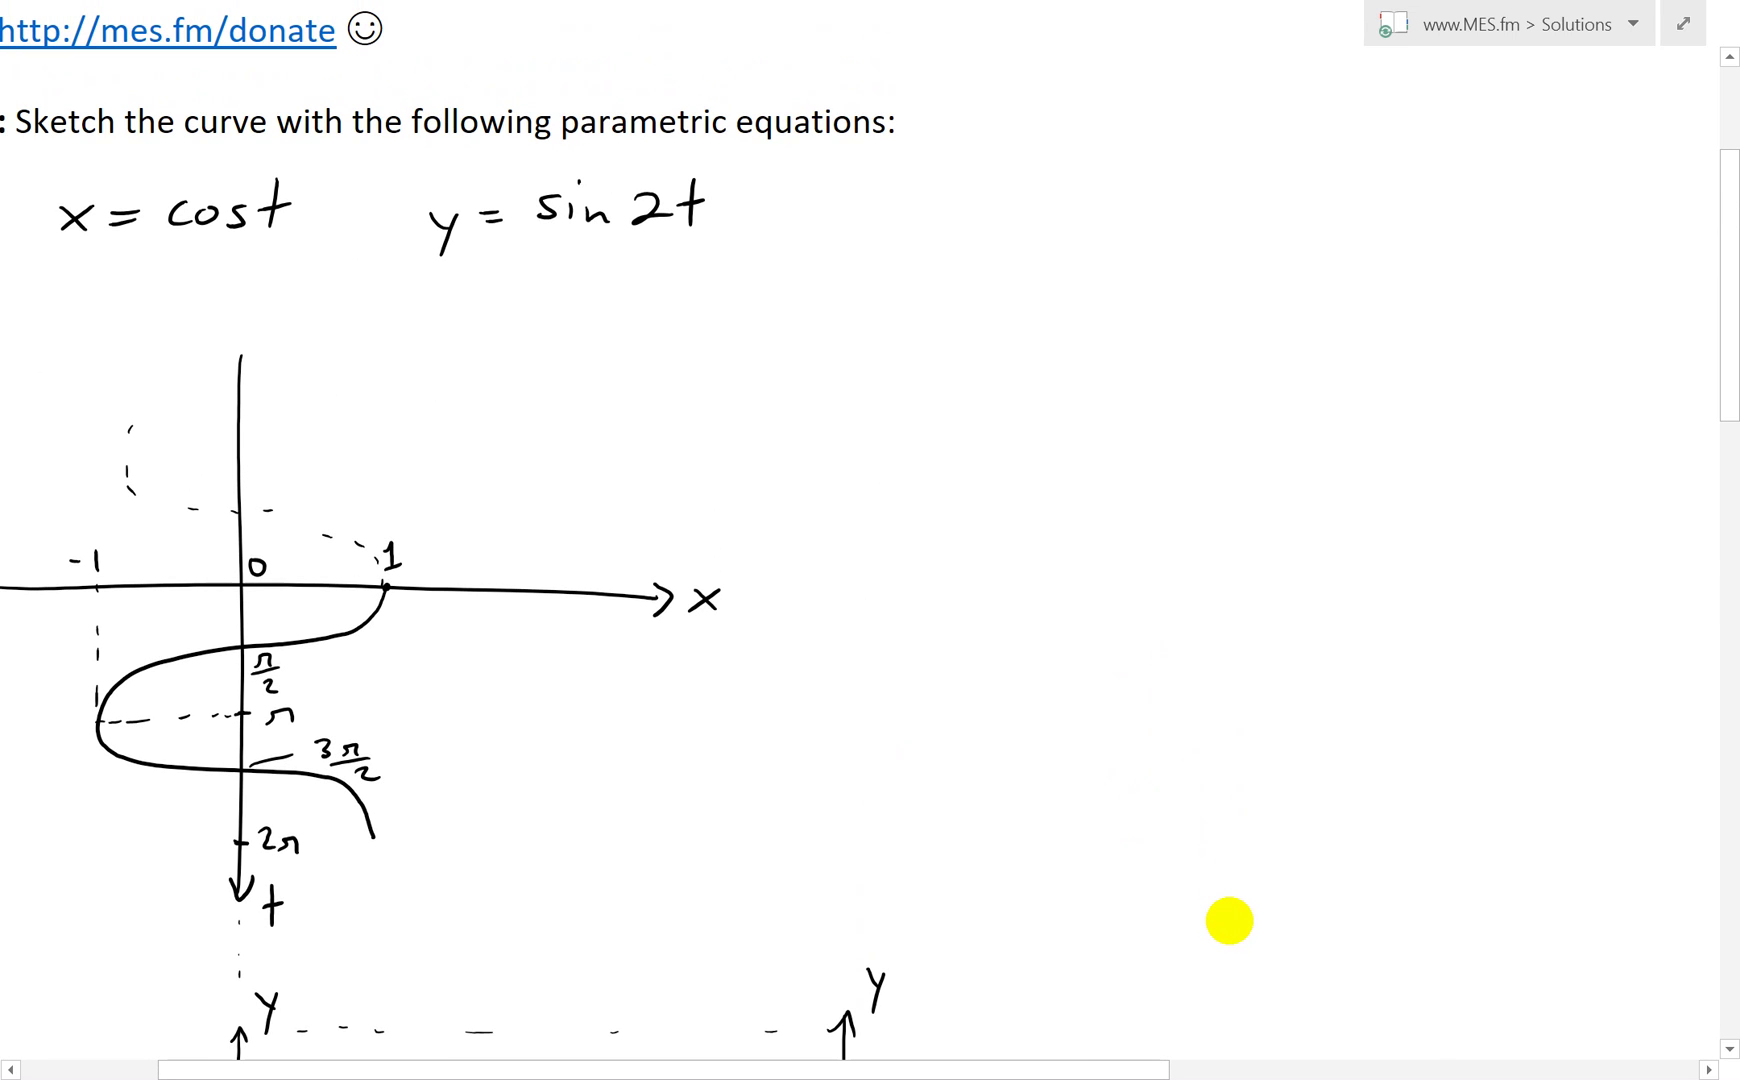
scroll(1150, 620, down, 2)
scroll(400, 452, left, 3)
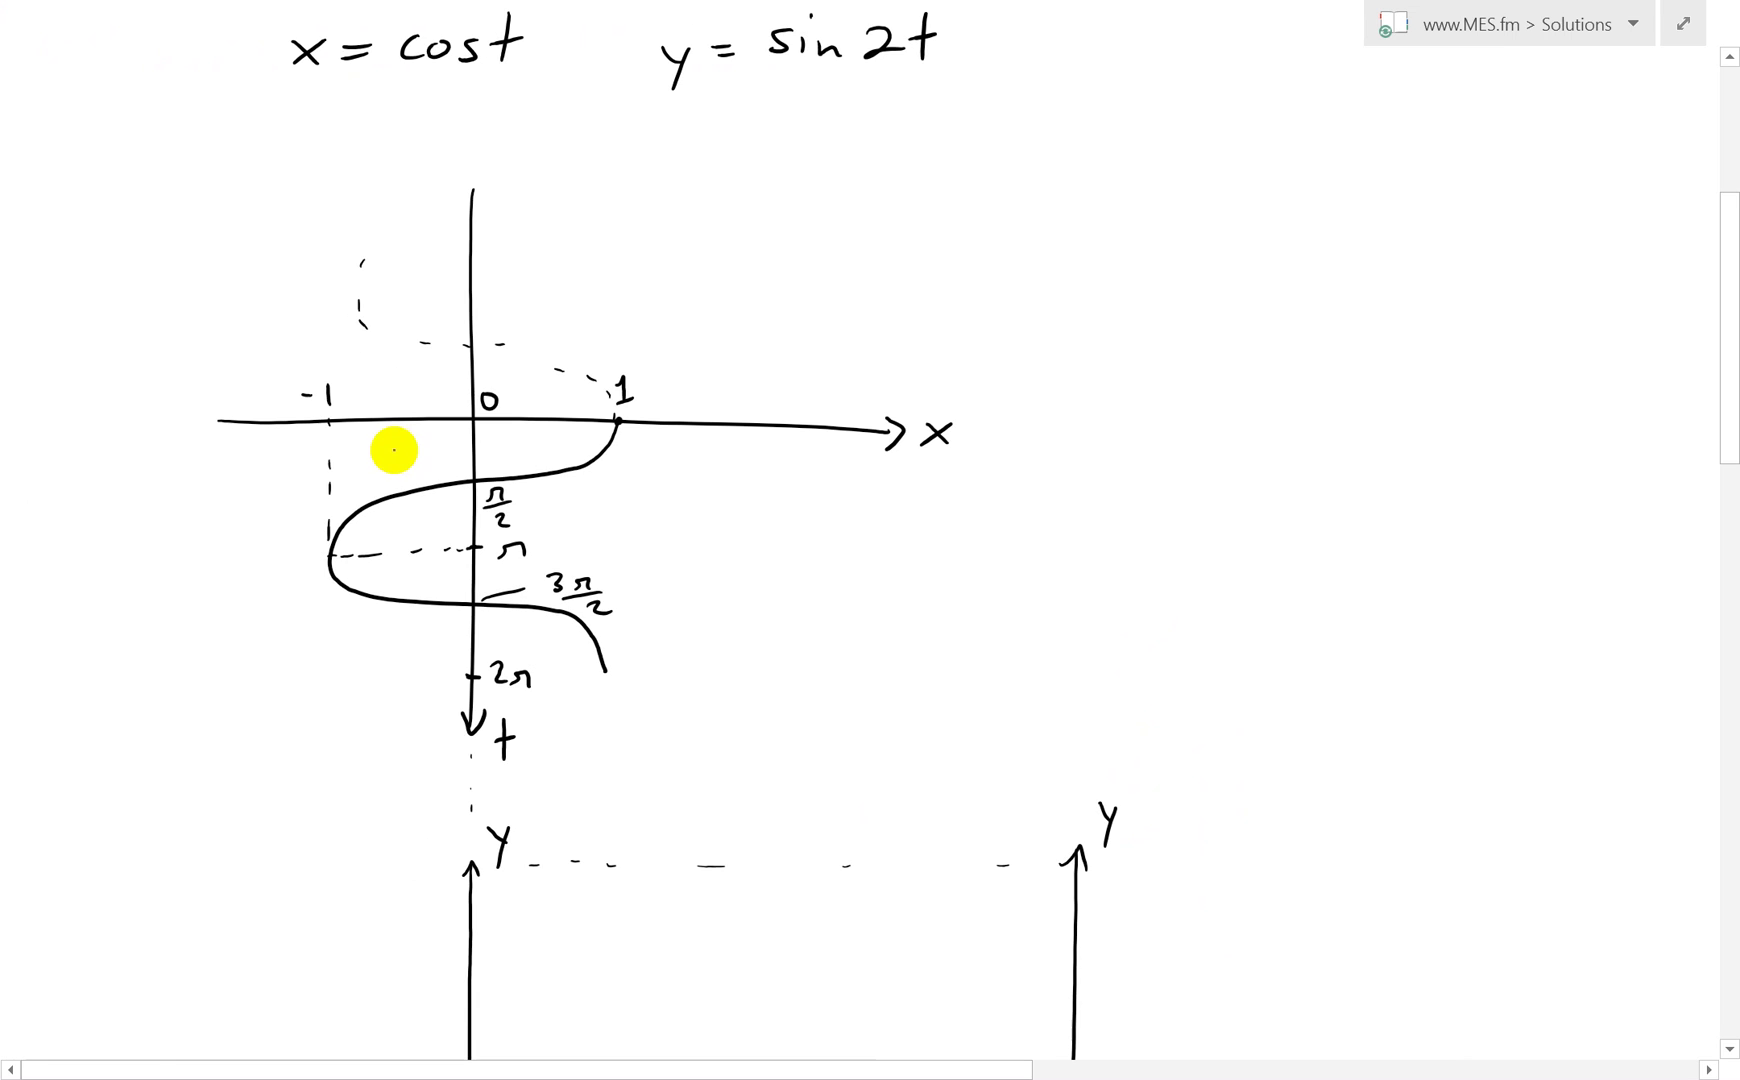
mouse_move(627, 453)
mouse_down()
mouse_move(747, 515)
mouse_move(787, 511)
mouse_up()
mouse_move(821, 493)
mouse_down()
mouse_move(820, 515)
mouse_move(842, 499)
mouse_up()
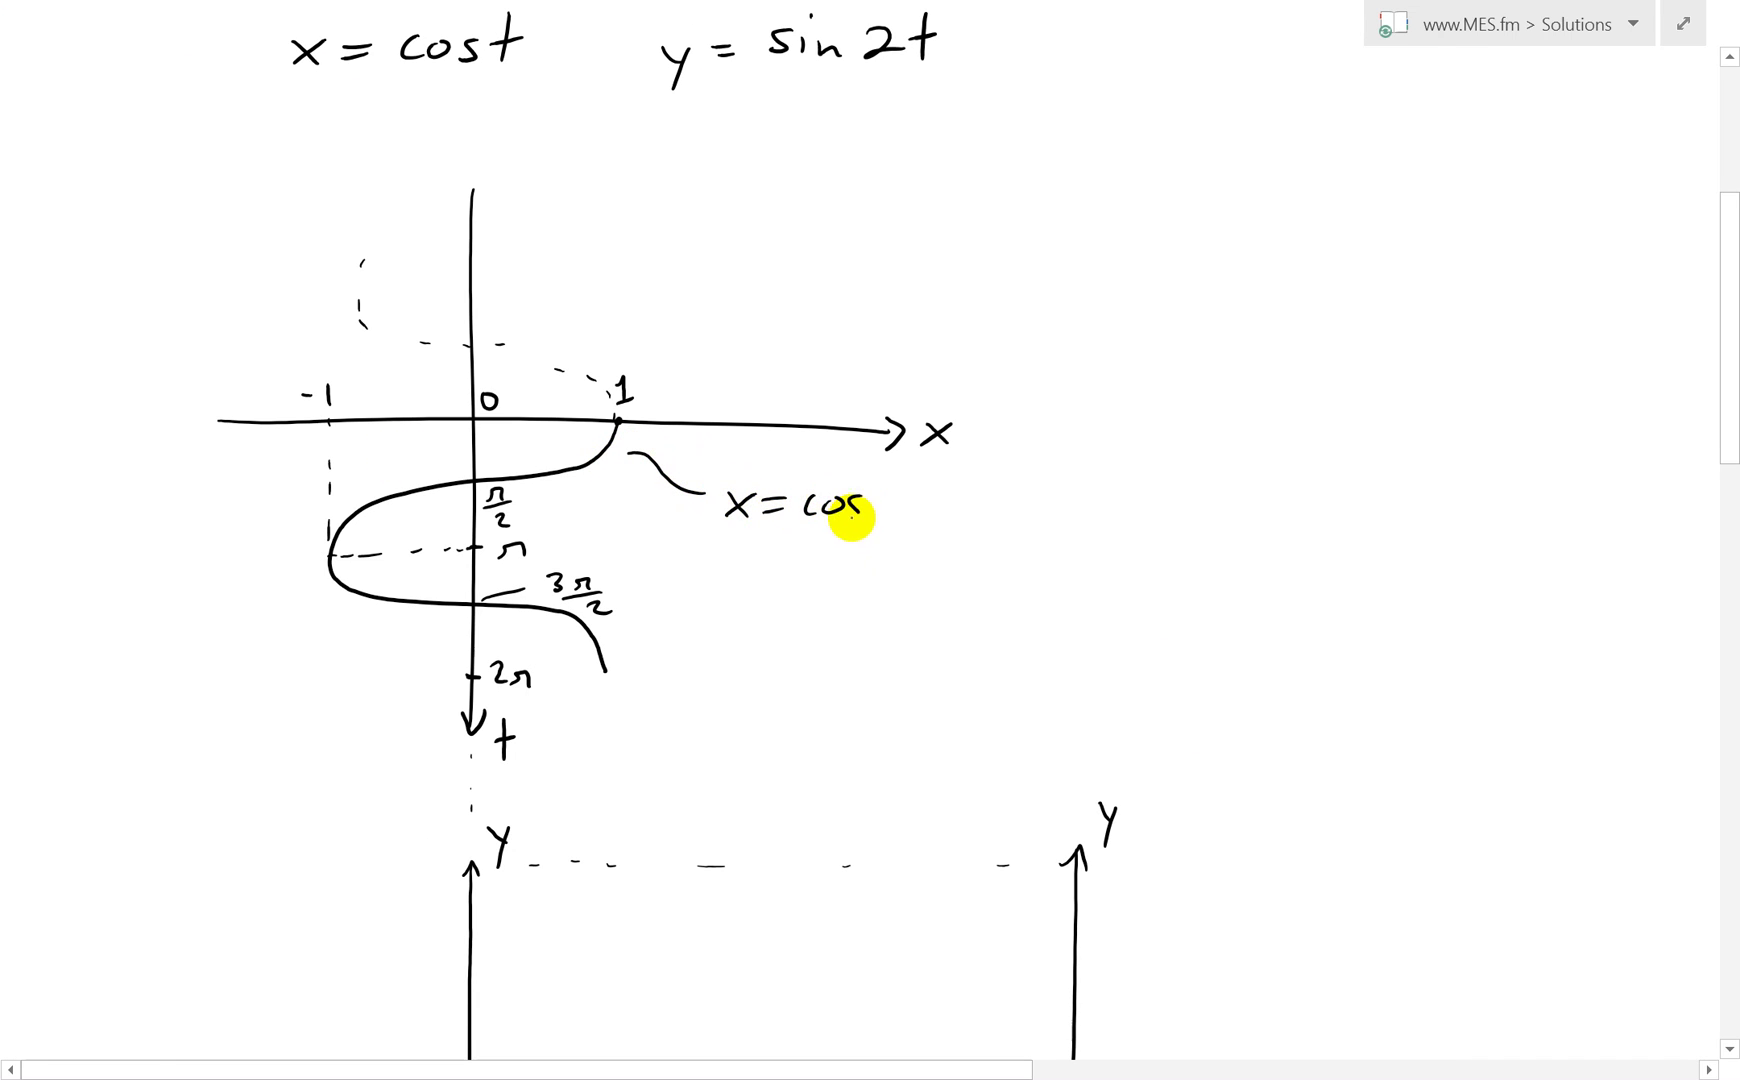